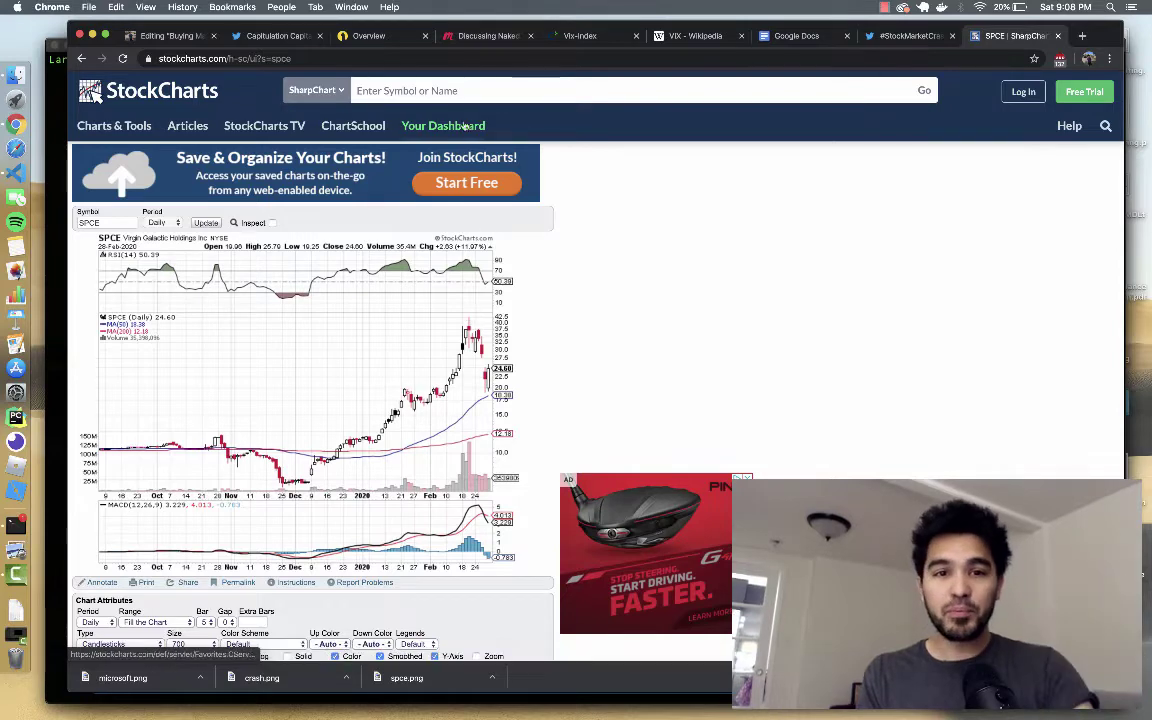
Step: Load the daily TSLA SharpChart in StockCharts in place of the SPCE chart
click(464, 90)
text(tsla)
key(Return)
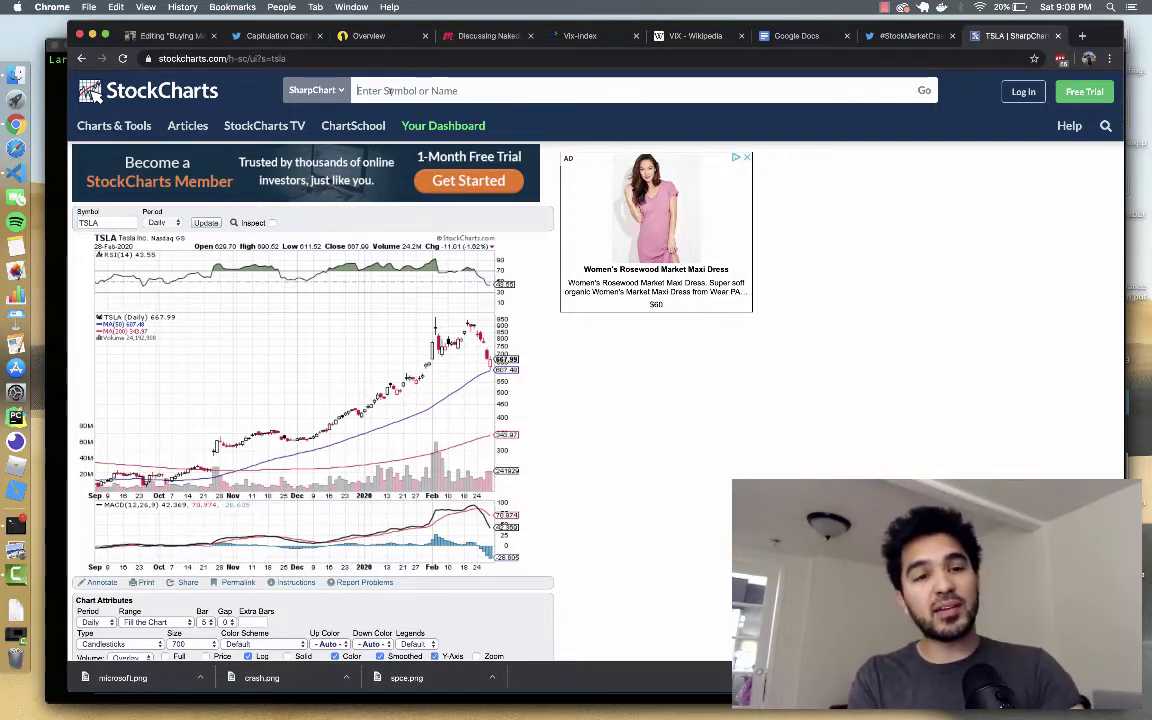
Step: Replace the TSLA chart with the daily MSFT candlestick chart
click(390, 90)
text(msft)
key(Return)
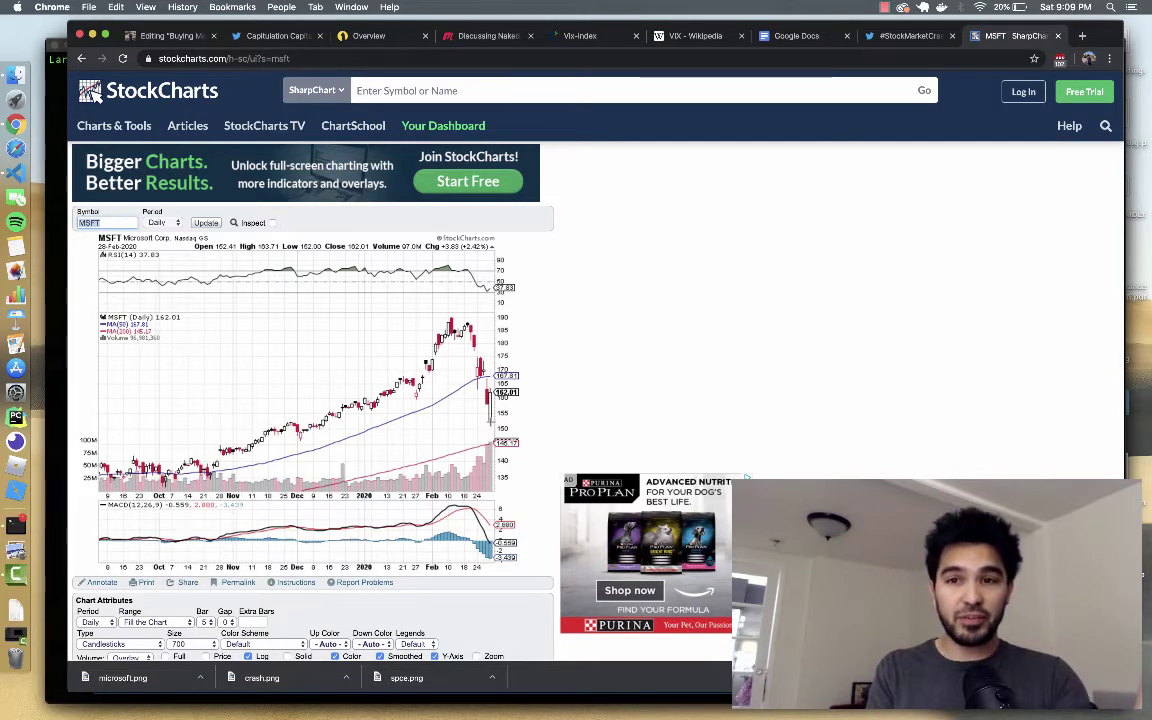
Step: Browse the #StockMarketCrash2020 tweets, then close that Twitter tab
click(887, 36)
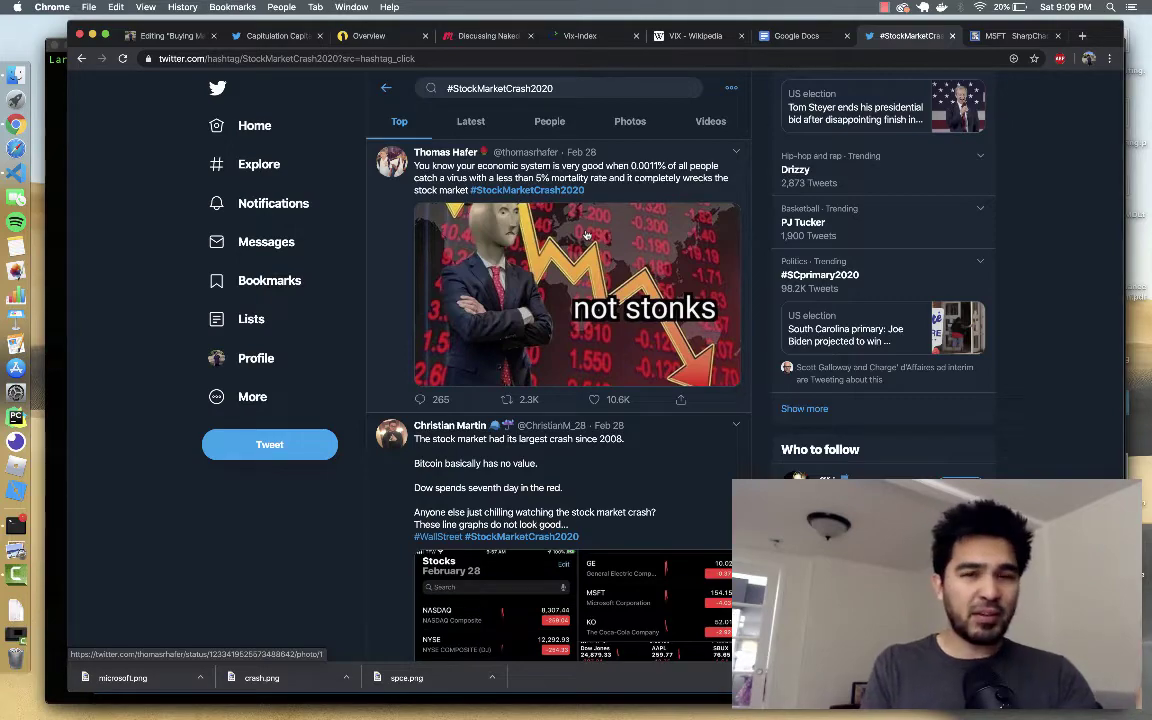
scroll(577, 241, down, 15)
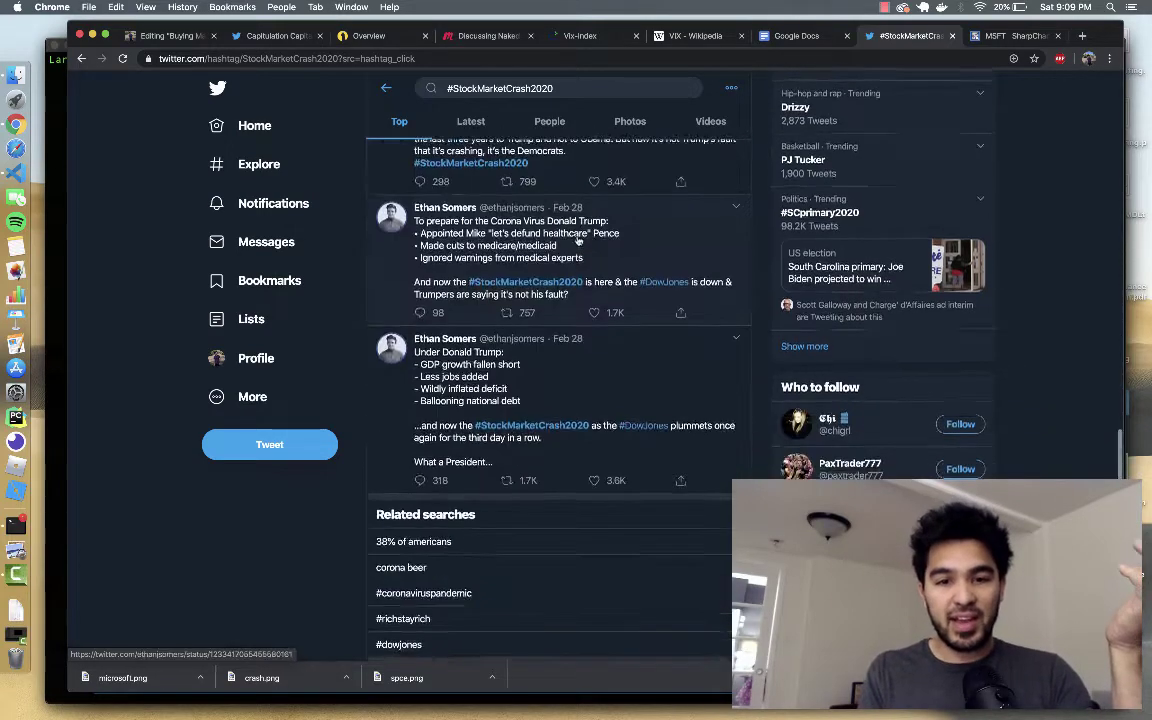
scroll(577, 241, down, 1)
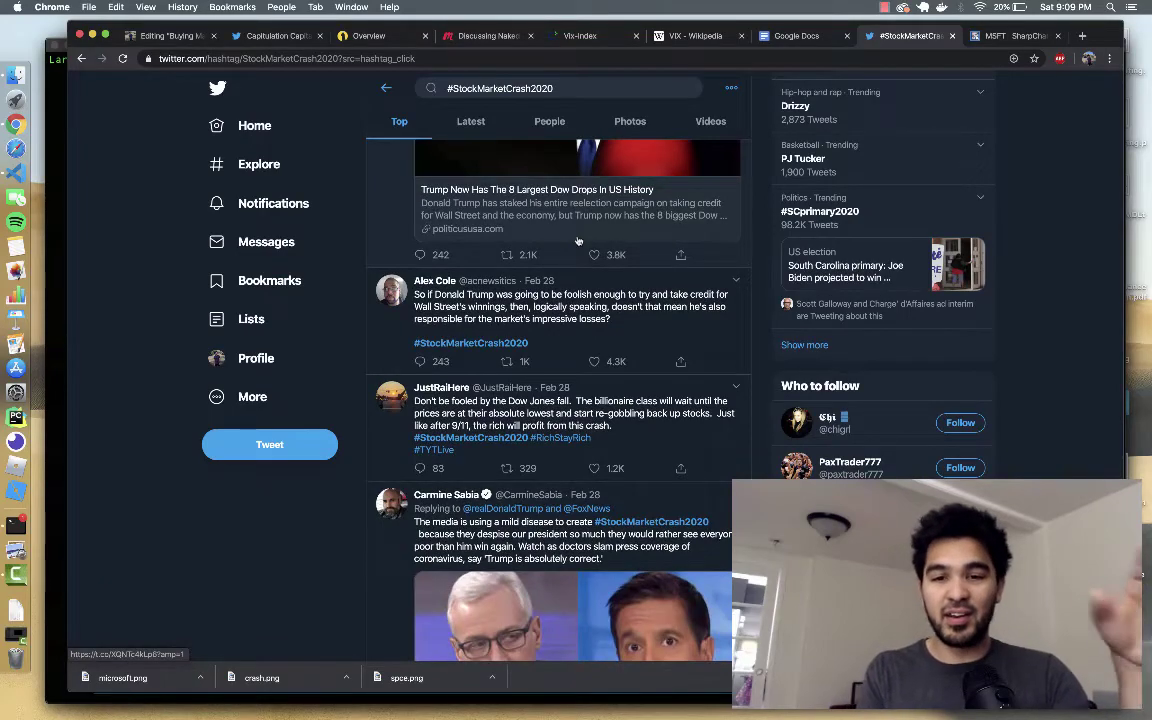
scroll(577, 241, up, 15)
scroll(577, 241, up, 10)
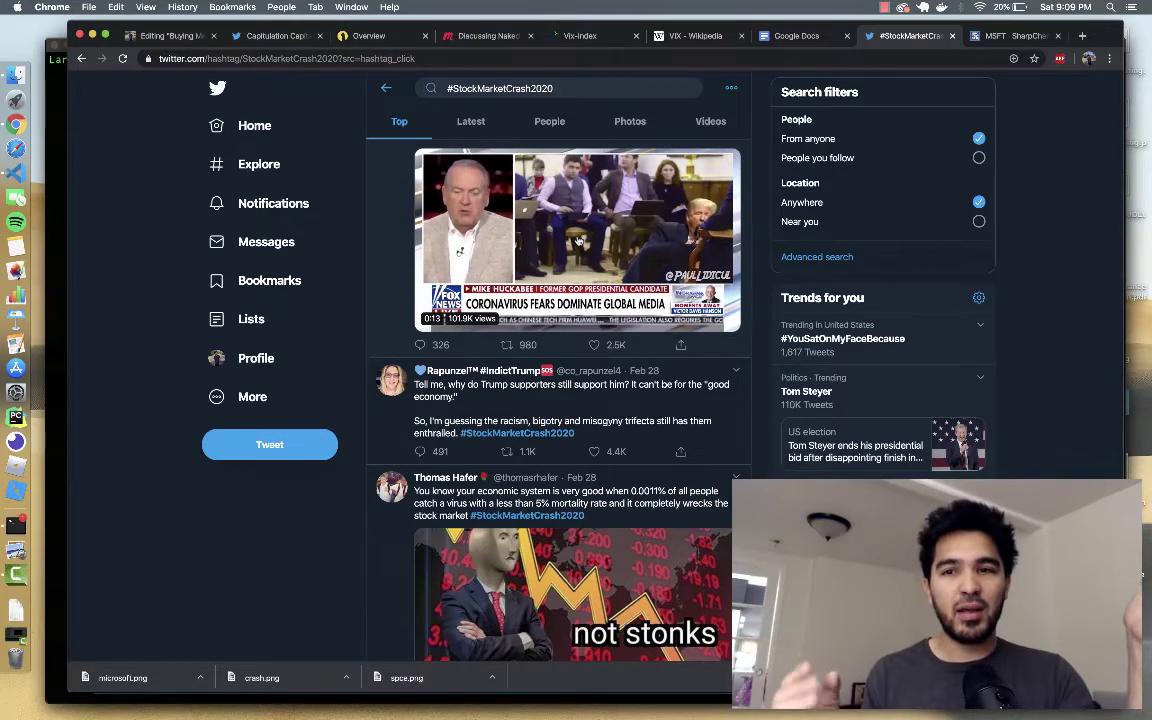
click(952, 36)
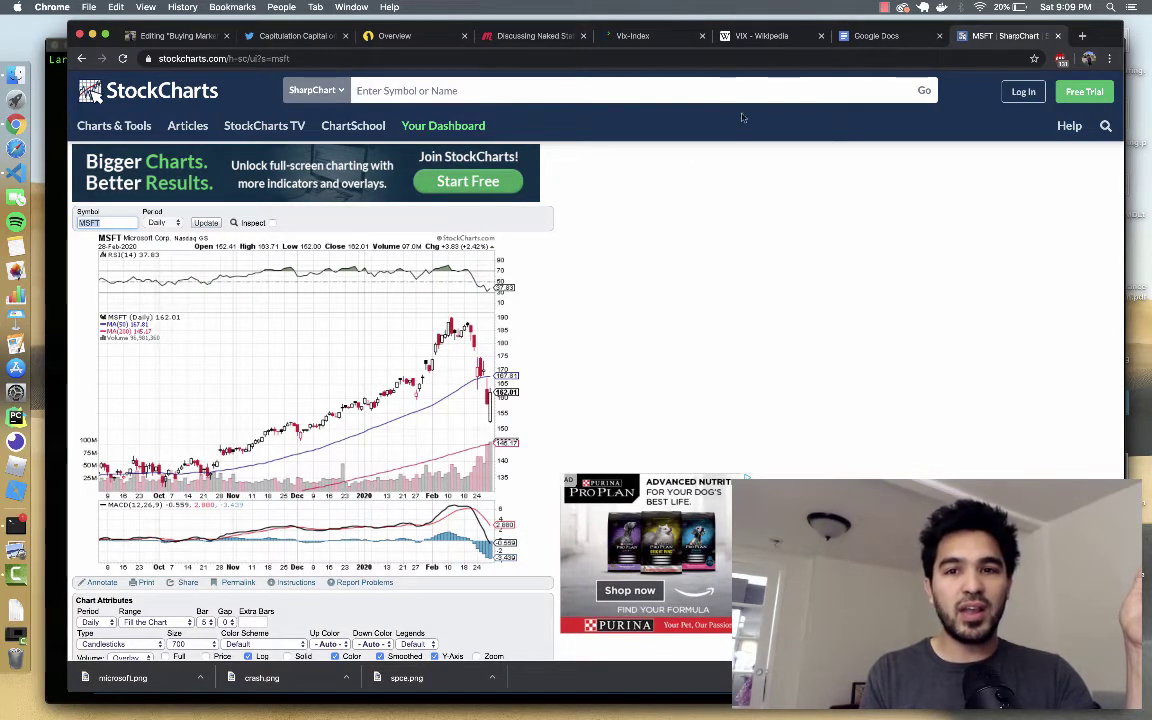
Step: Read through the VIX Wikipedia article, then move to the Cboe VIX index tab
click(762, 37)
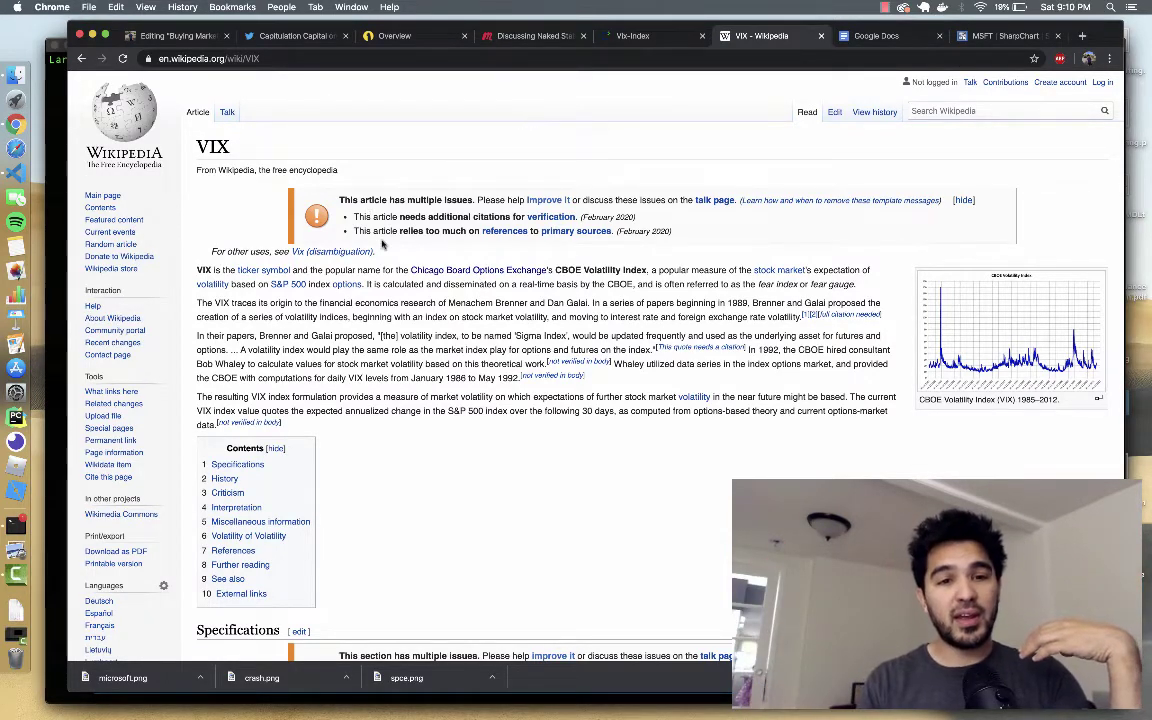
mouse_move(447, 272)
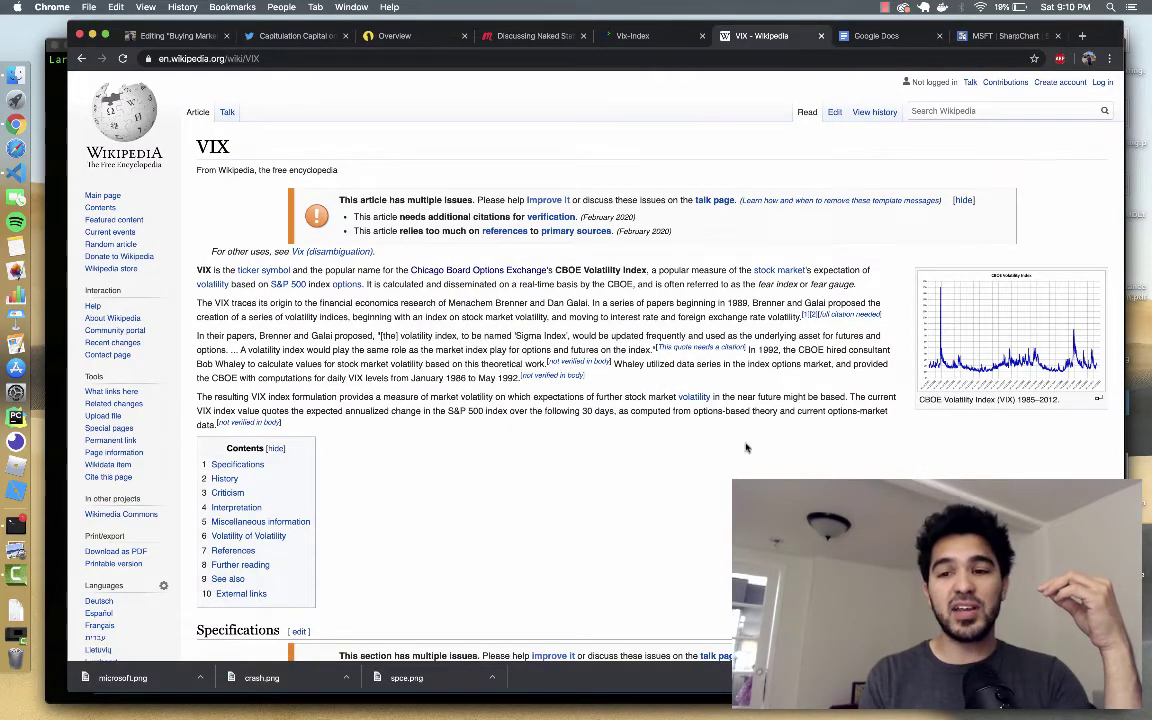
scroll(745, 448, down, 8)
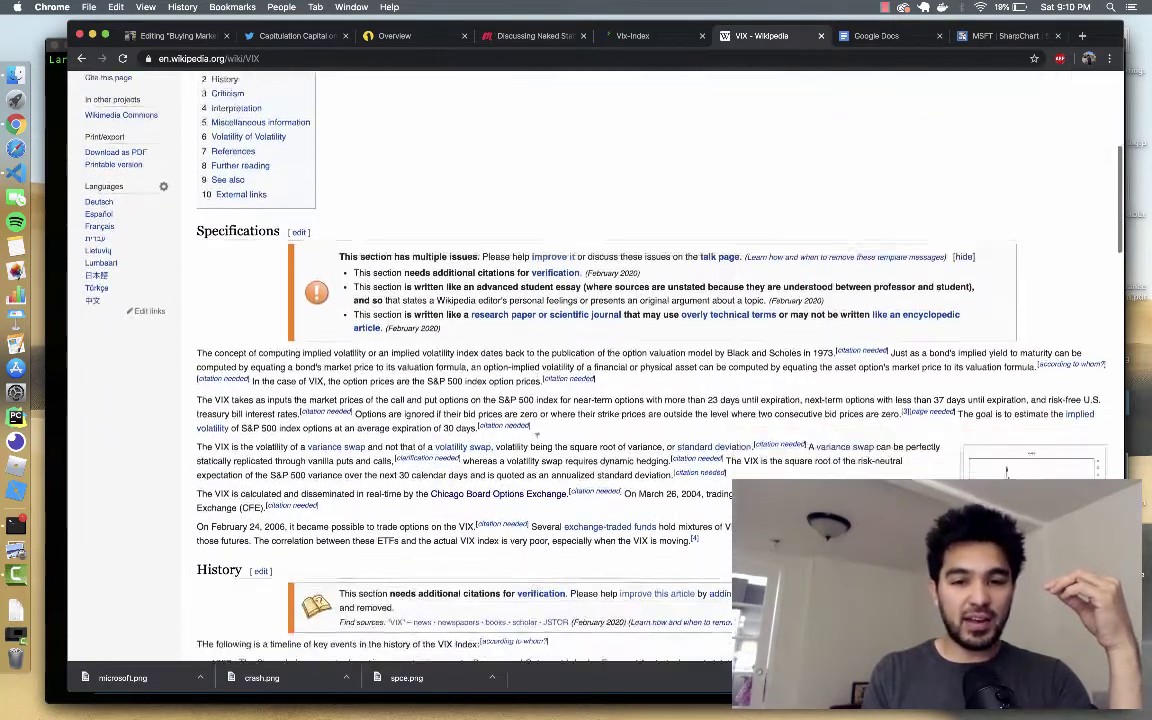
scroll(533, 436, down, 4)
key(ctrl+shift+Tab)
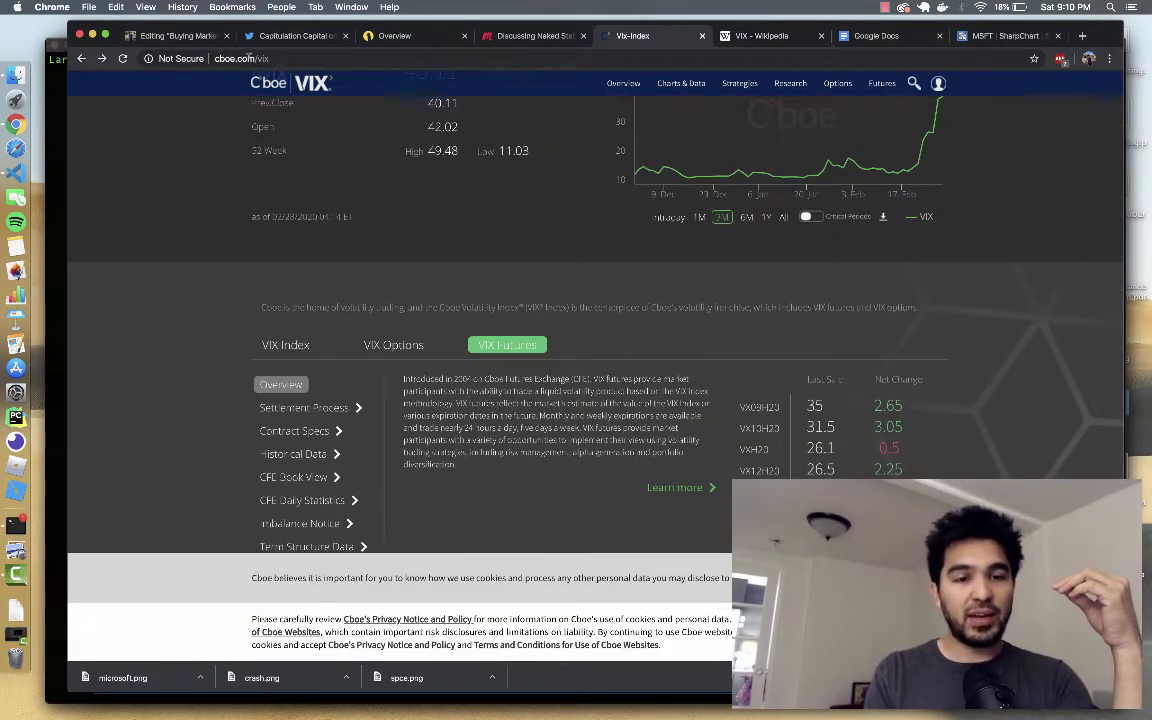
Step: Show and skim the VIX Index information section on Cboe
click(285, 345)
scroll(387, 424, down, 7)
scroll(387, 424, down, 3)
scroll(386, 314, up, 5)
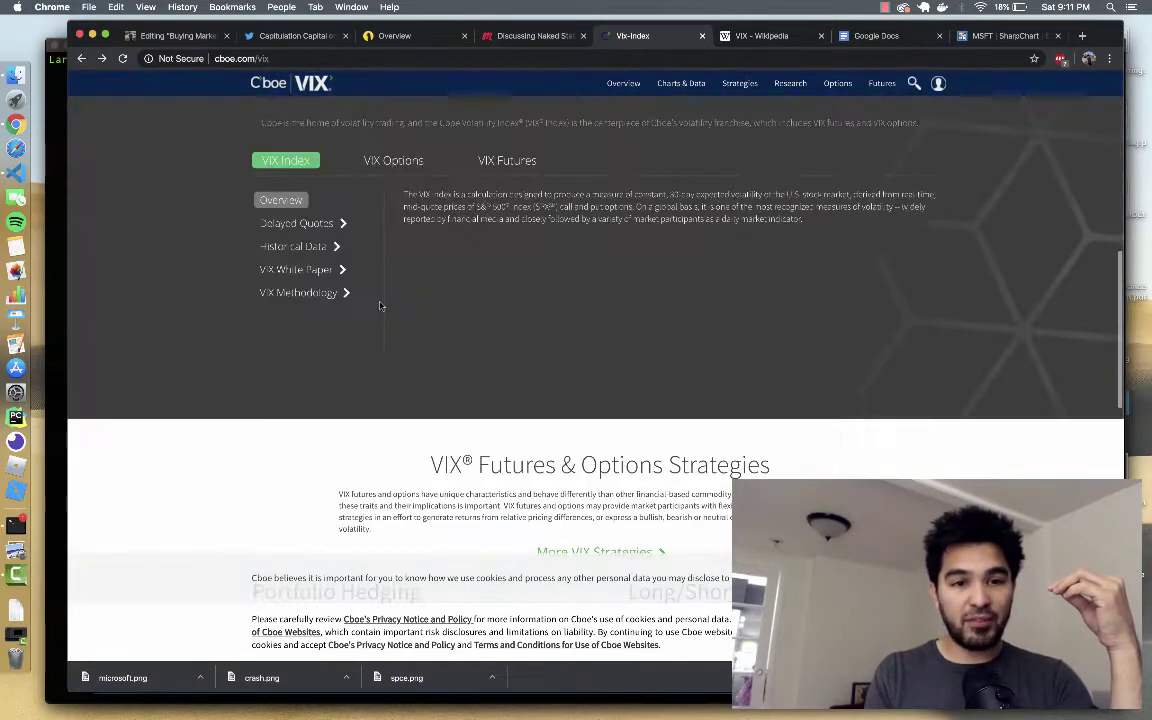
Step: Open the VIX White Paper PDF and scroll to page 6 of 20
click(298, 271)
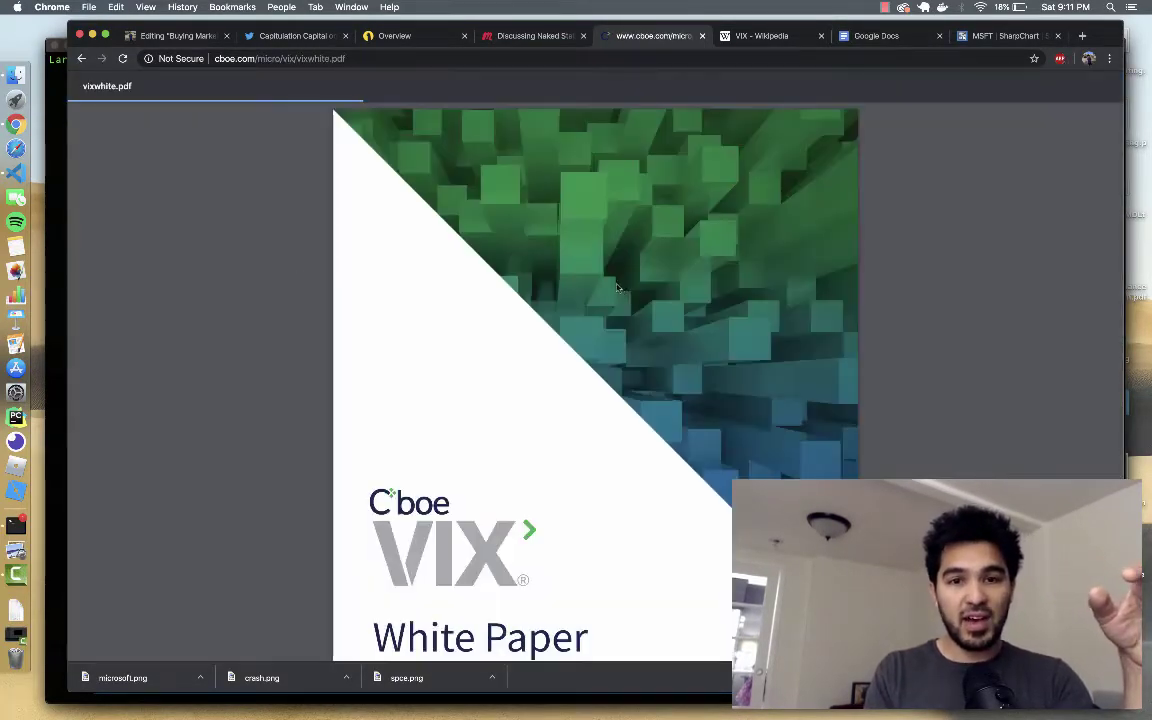
scroll(619, 290, down, 15)
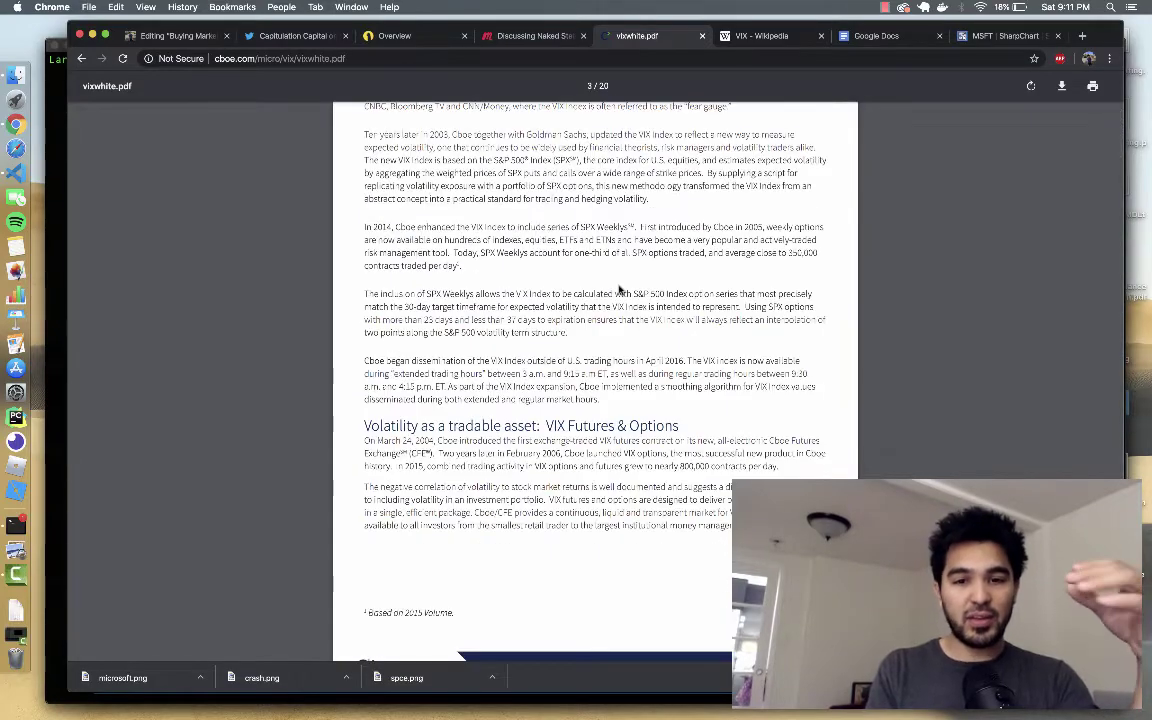
scroll(619, 290, down, 8)
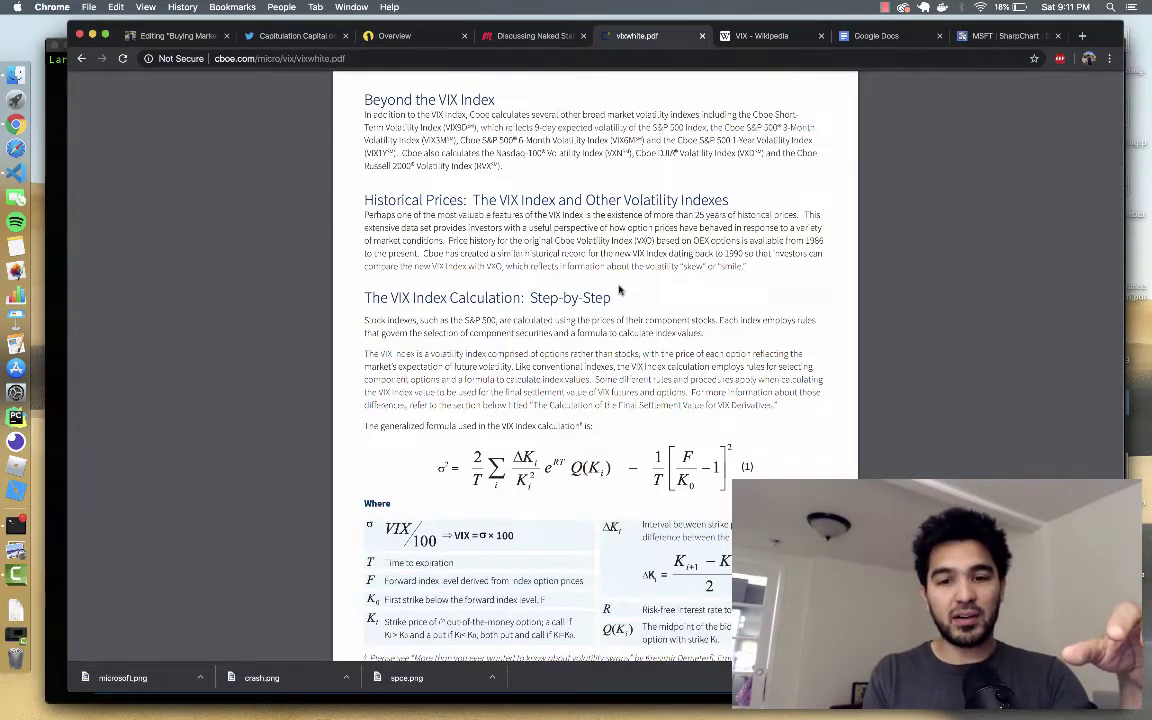
scroll(619, 290, down, 3)
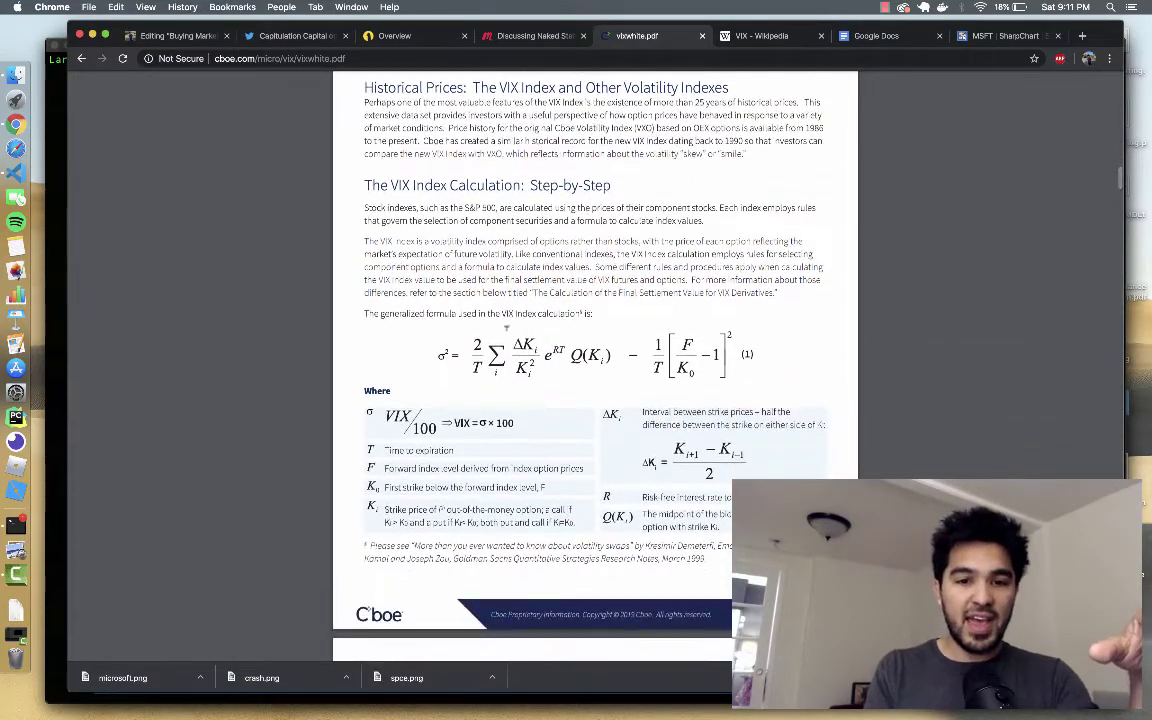
scroll(544, 428, down, 15)
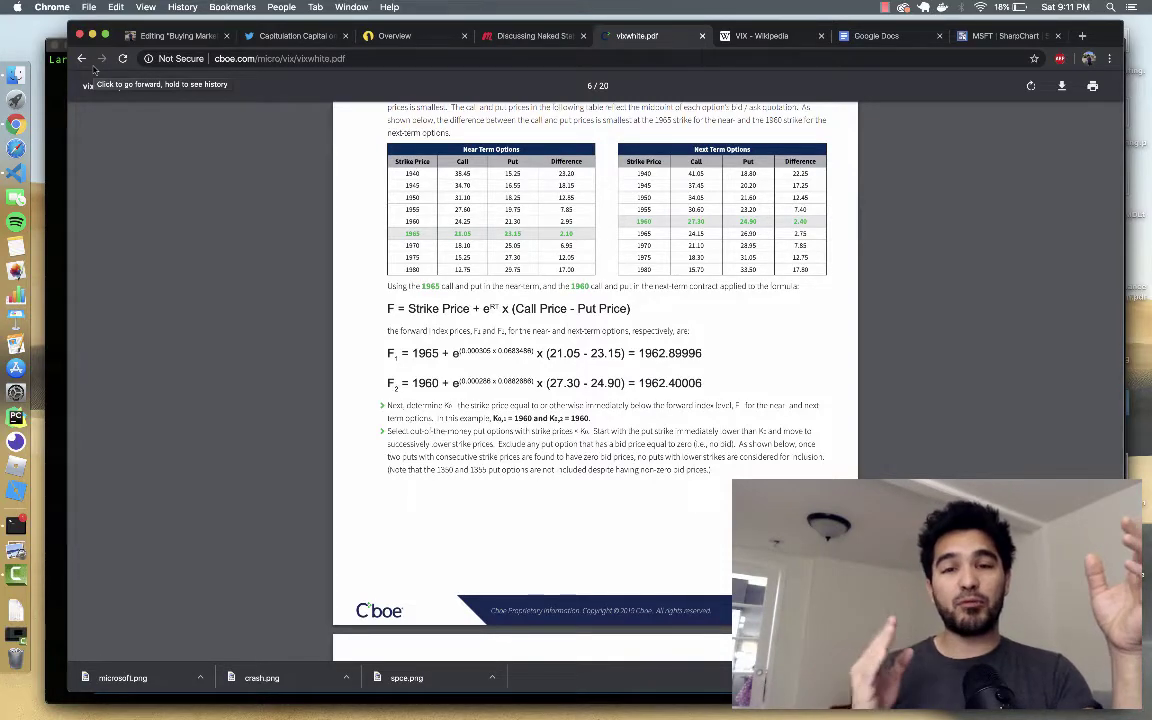
Step: Search the web for VIX historical data and browse the results
click(82, 59)
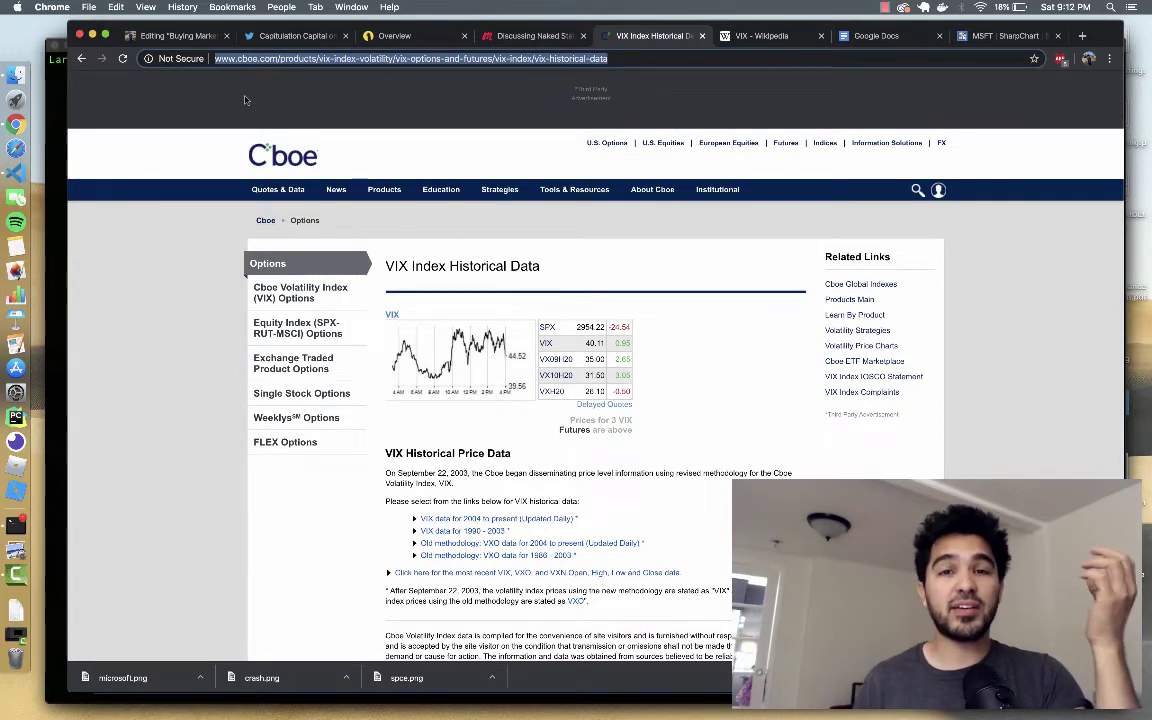
text(vix )
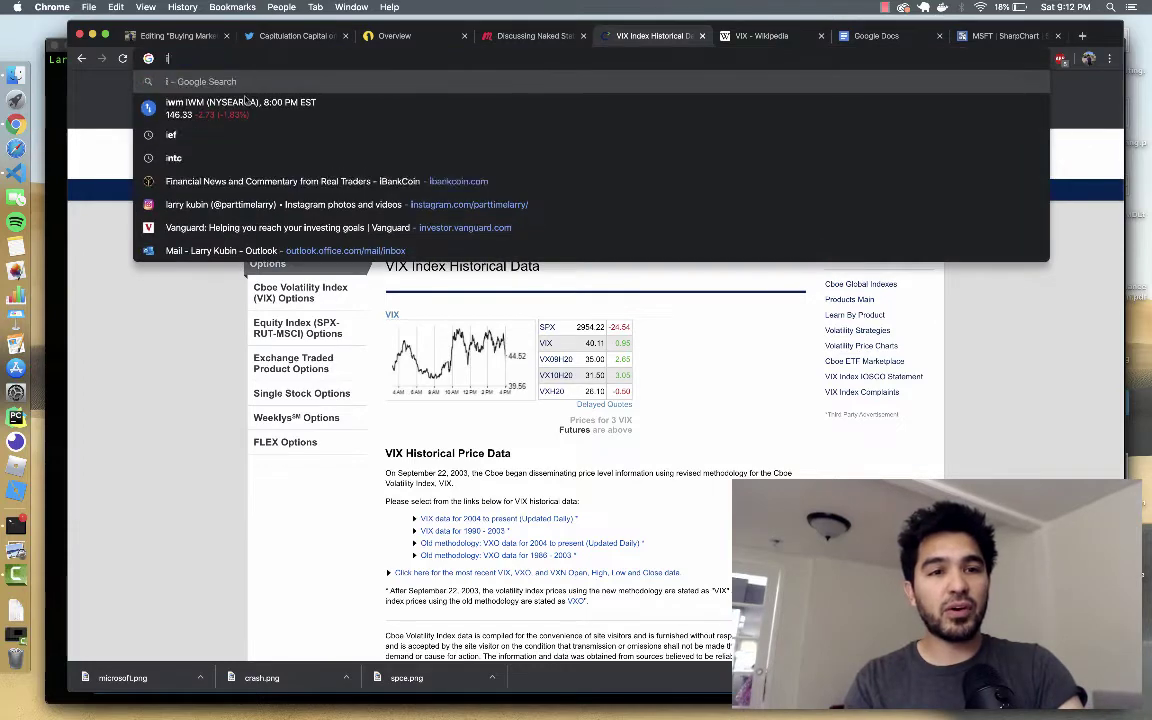
text(hi)
key(Return)
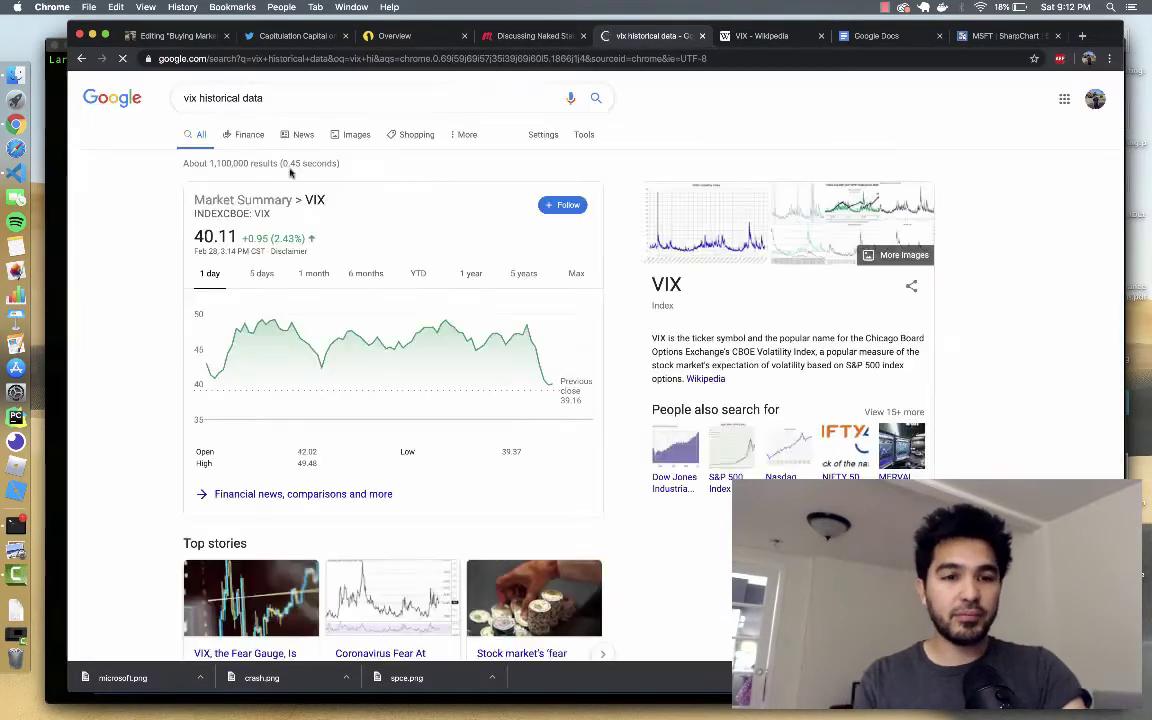
scroll(279, 219, down, 5)
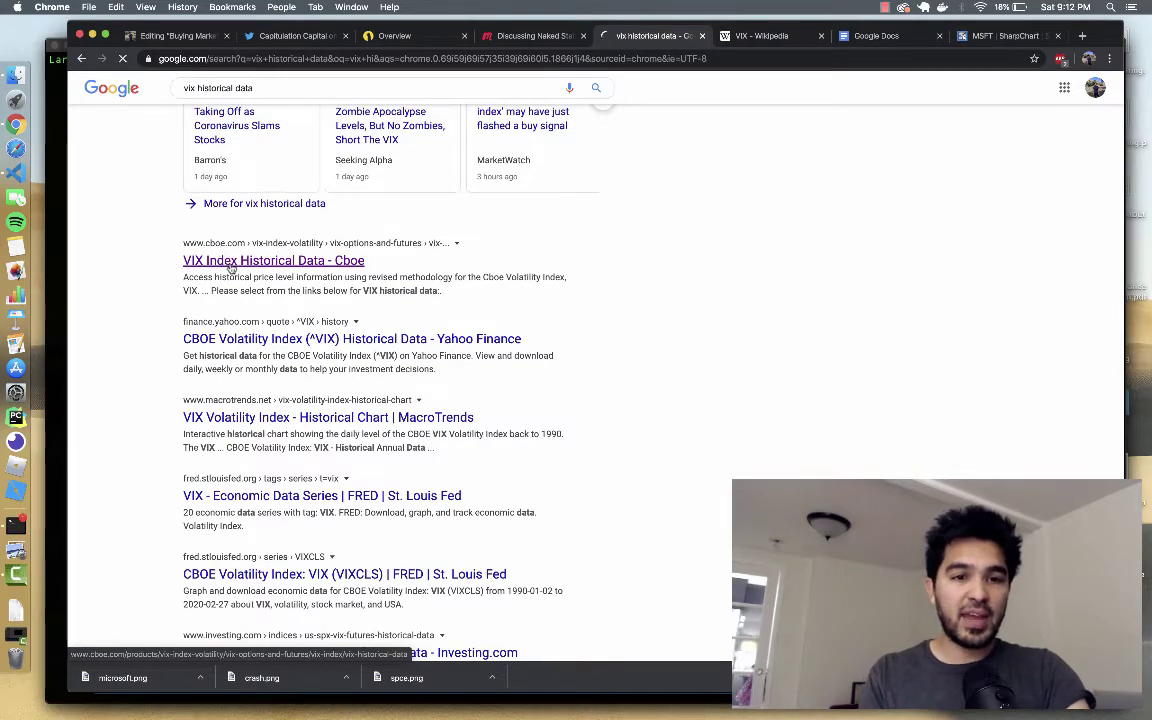
scroll(725, 358, down, 2)
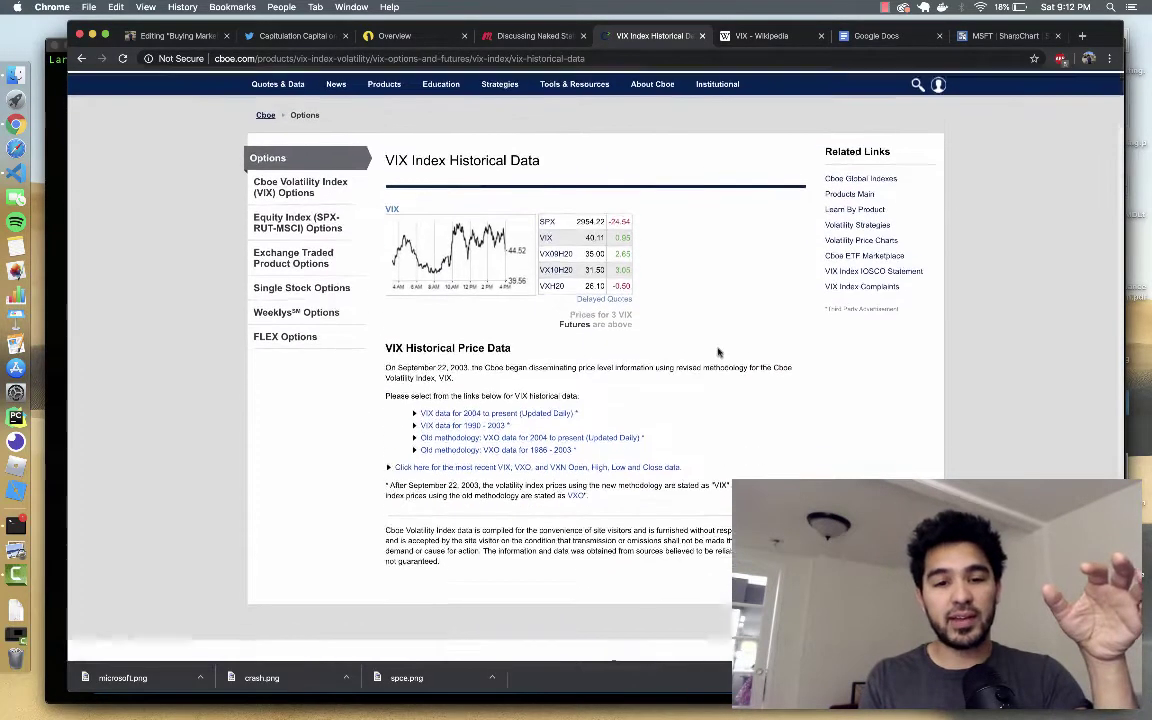
scroll(718, 352, down, 3)
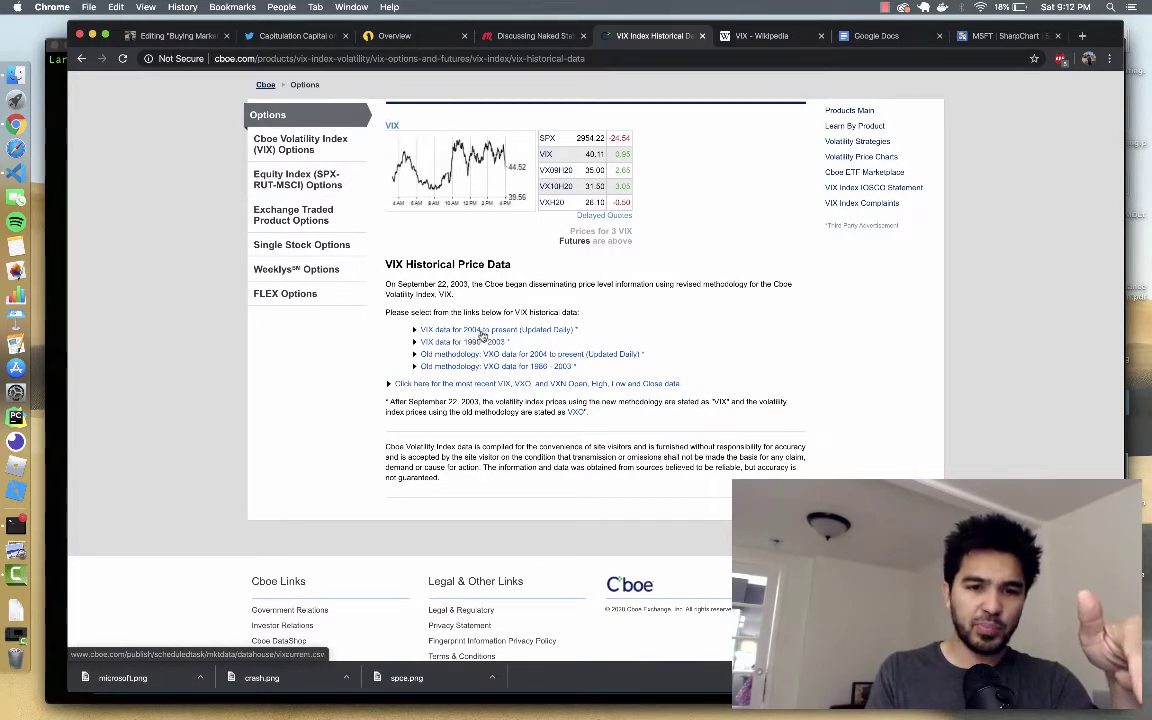
Step: Download vixcurrent.csv with VIX data from 2004 to present from Cboe
click(476, 329)
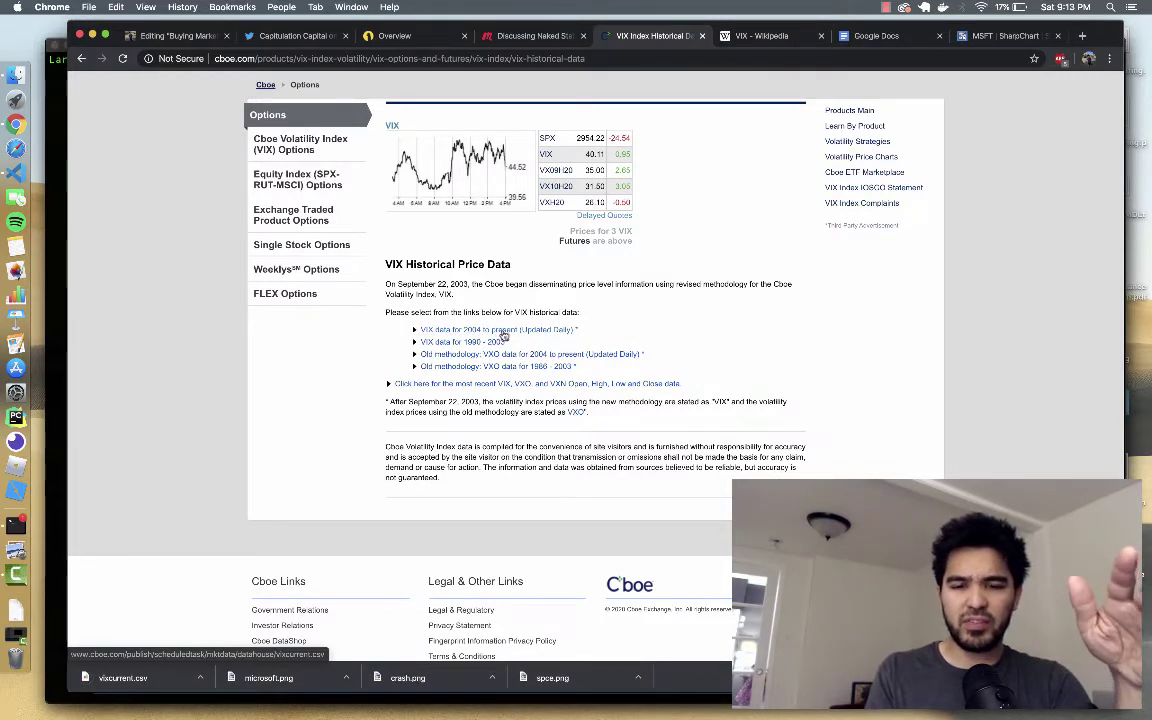
click(504, 331)
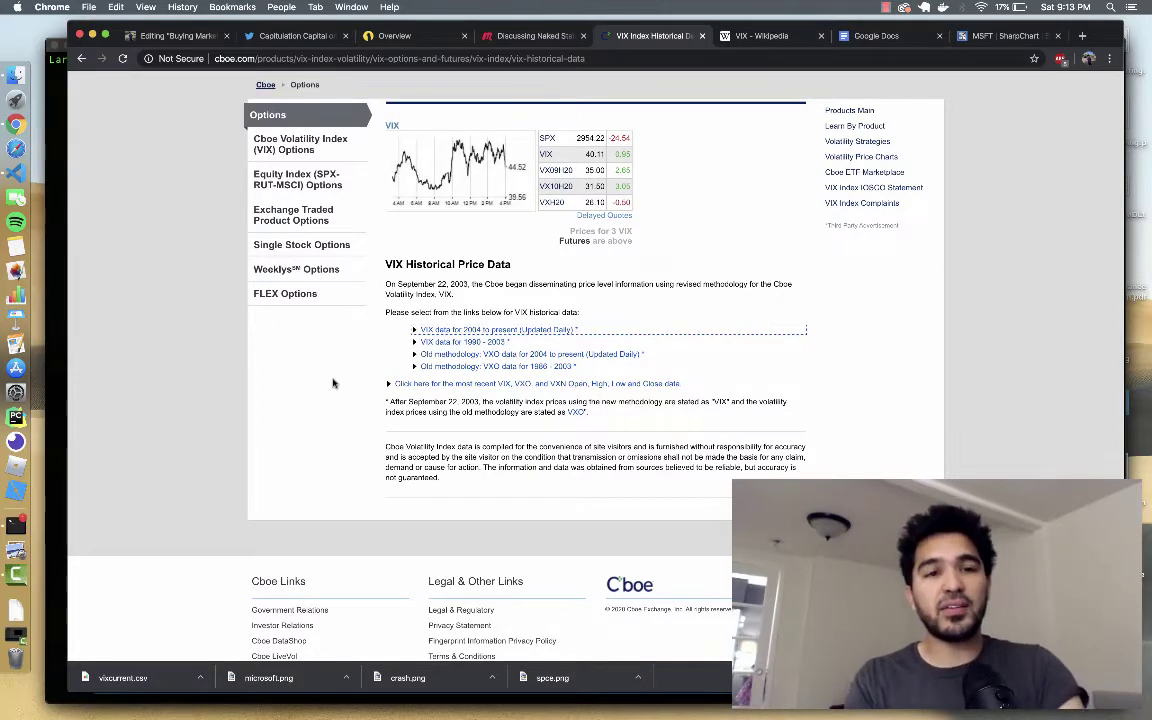
key(super+l)
Step: Bring up SPY's daily historical prices on Yahoo Finance, then switch to Google Docs
text(finance.yahoo.com)
key(Return)
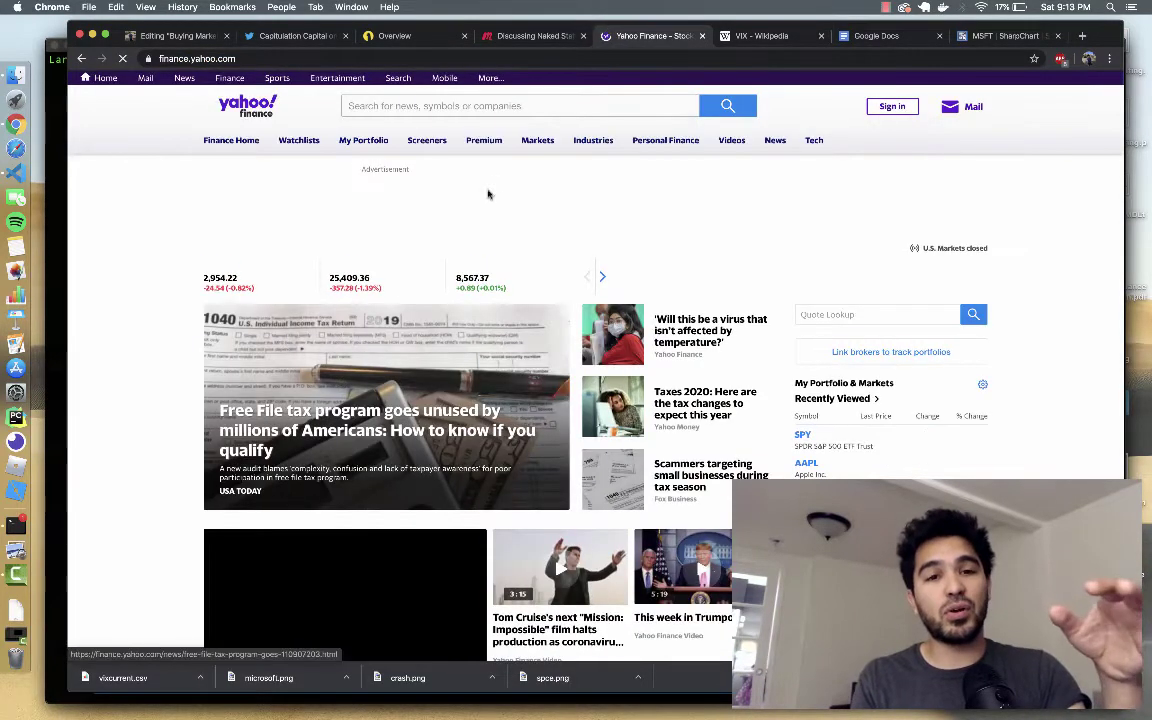
click(491, 107)
text(spy)
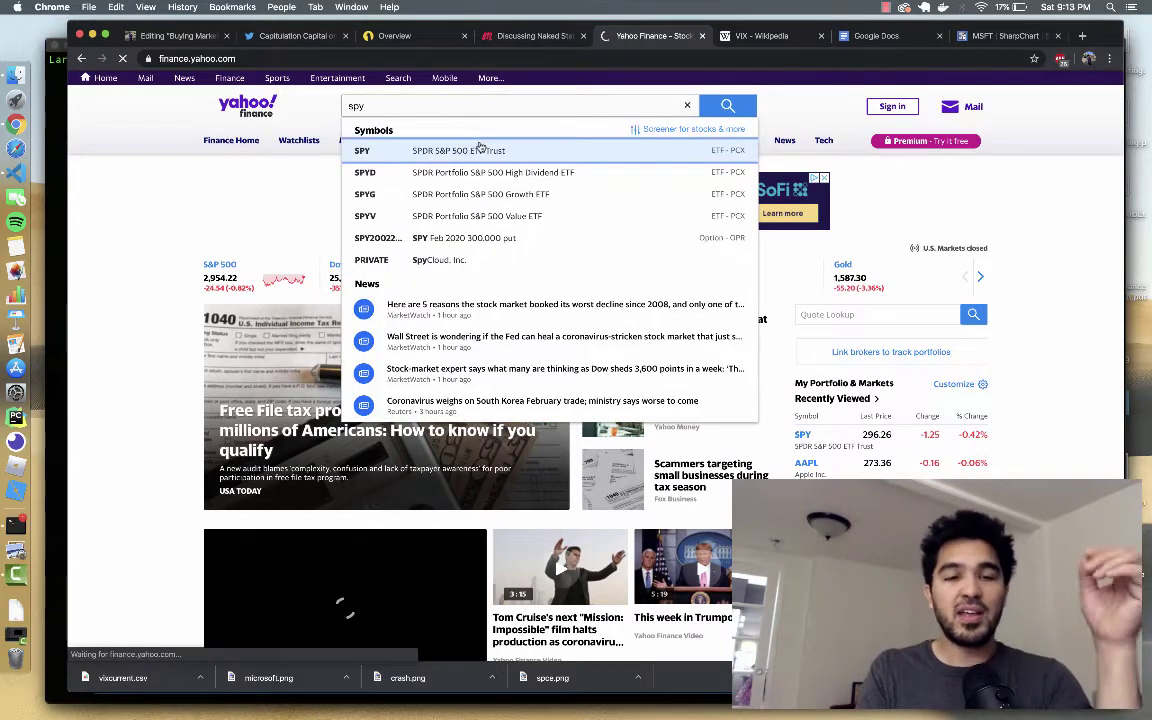
click(480, 149)
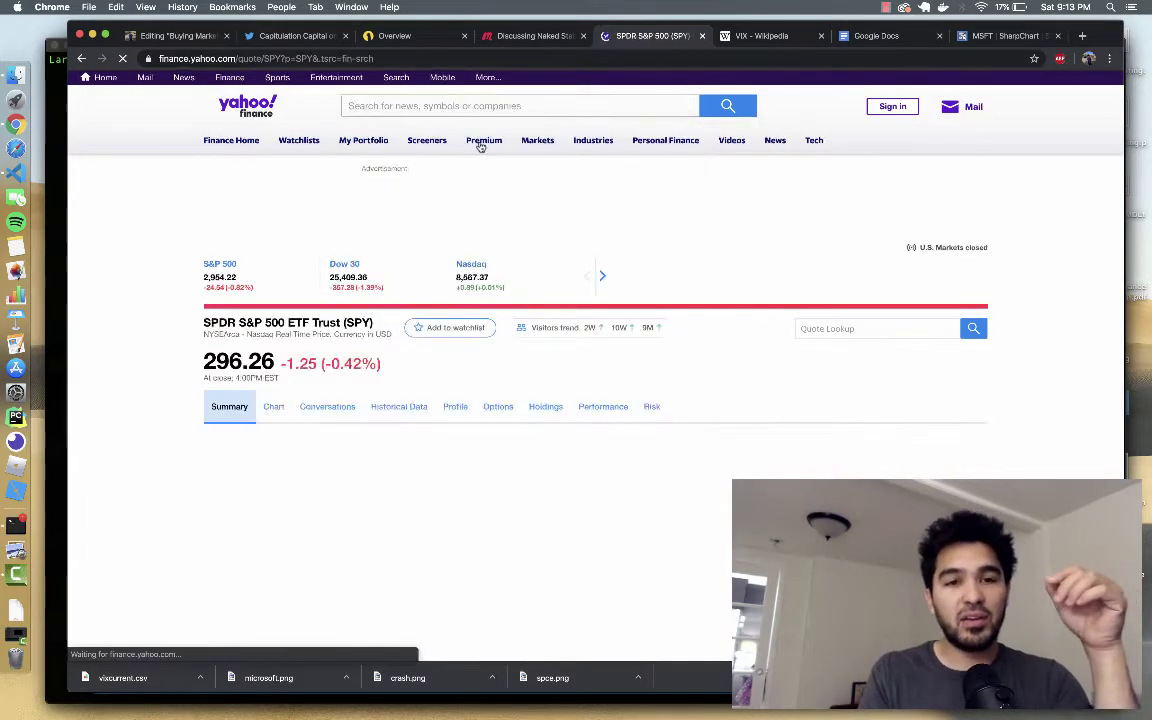
click(405, 406)
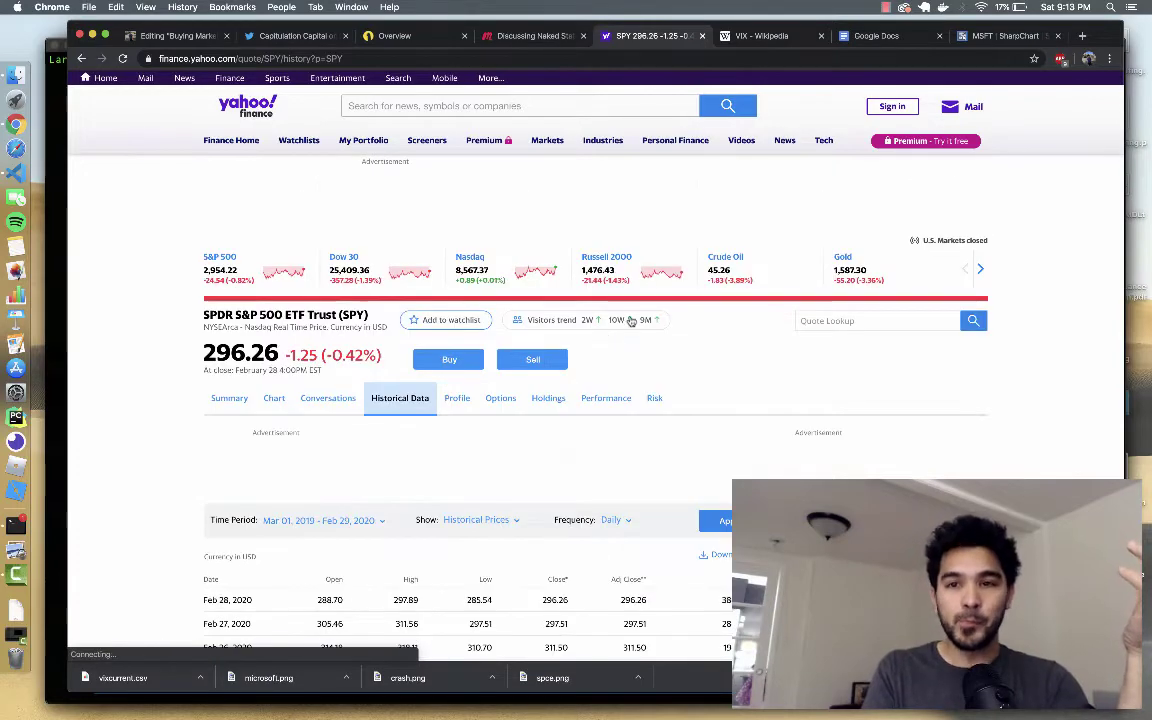
click(886, 38)
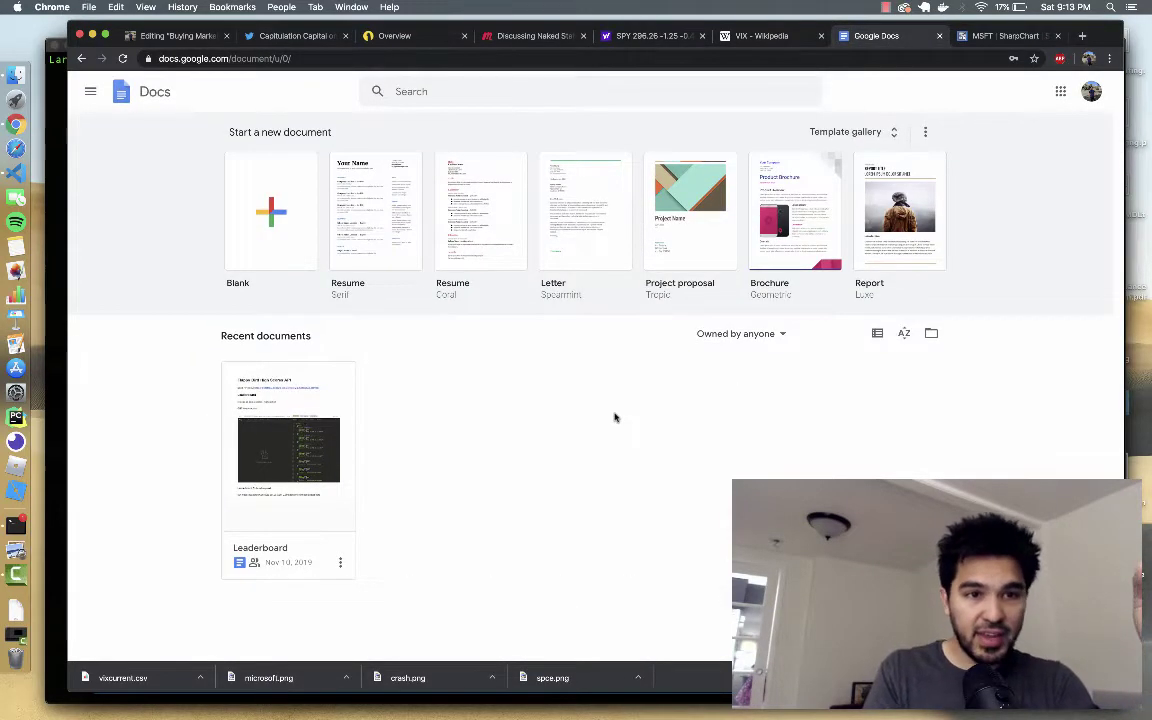
Step: Go to Google Sheets and open the SPYVIX spreadsheet from the recent list
click(90, 92)
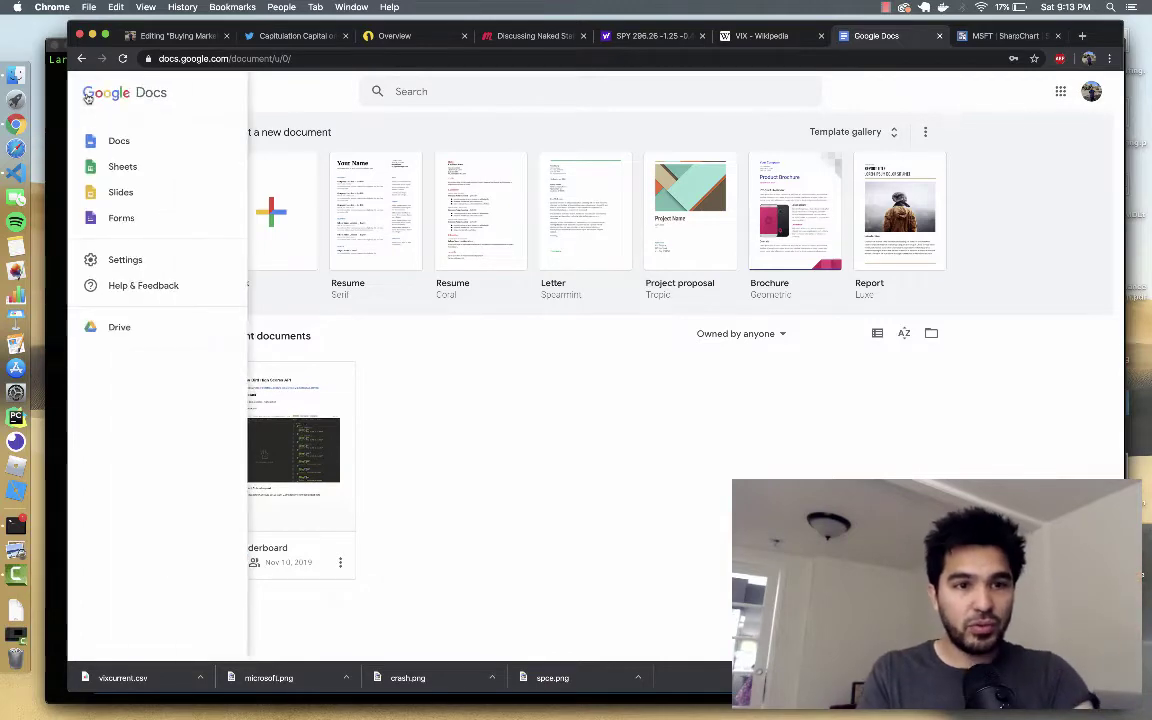
click(422, 58)
text(sheets)
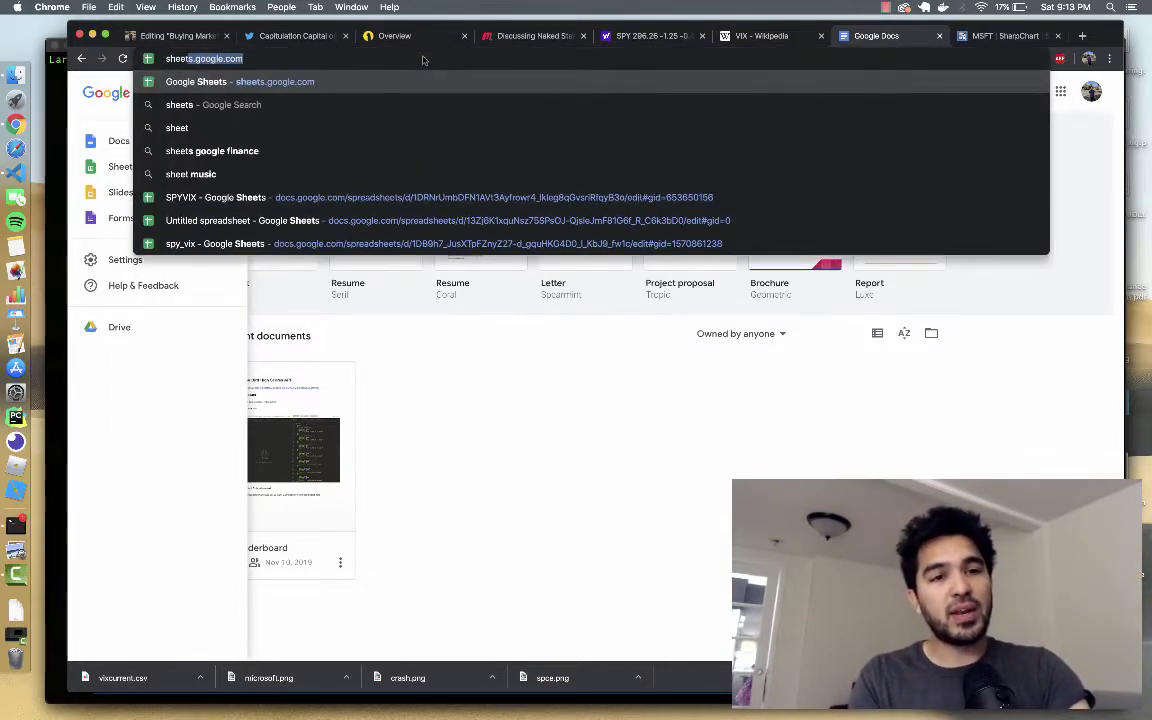
key(Return)
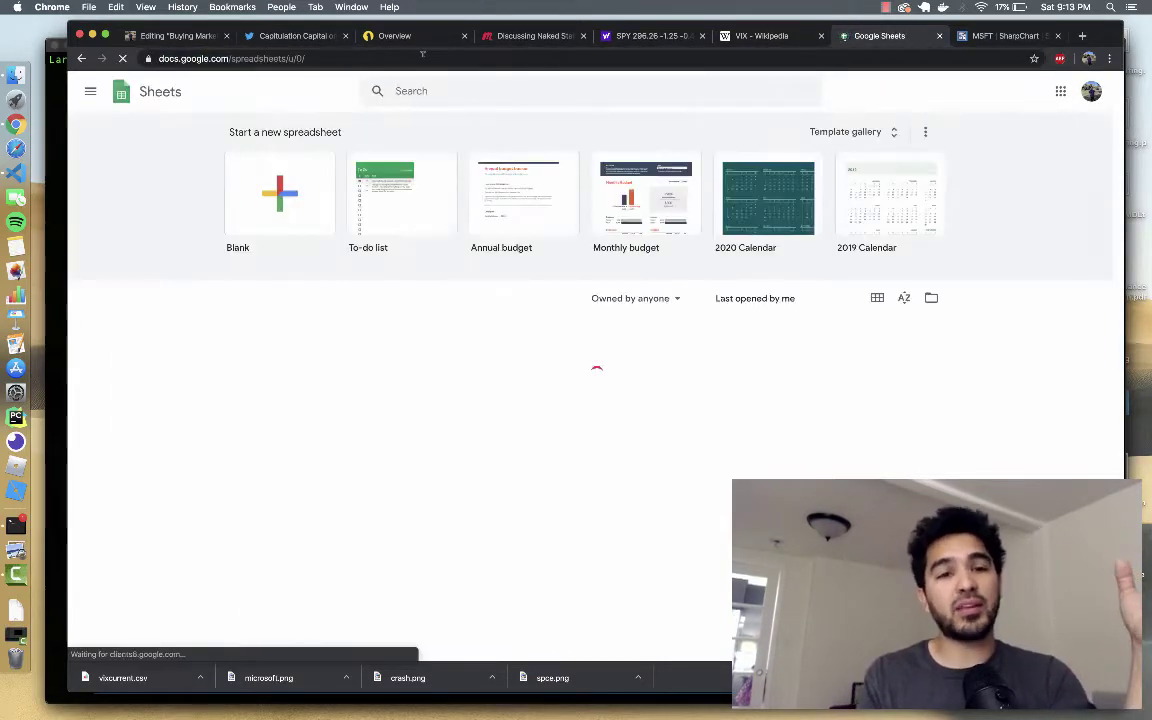
click(283, 342)
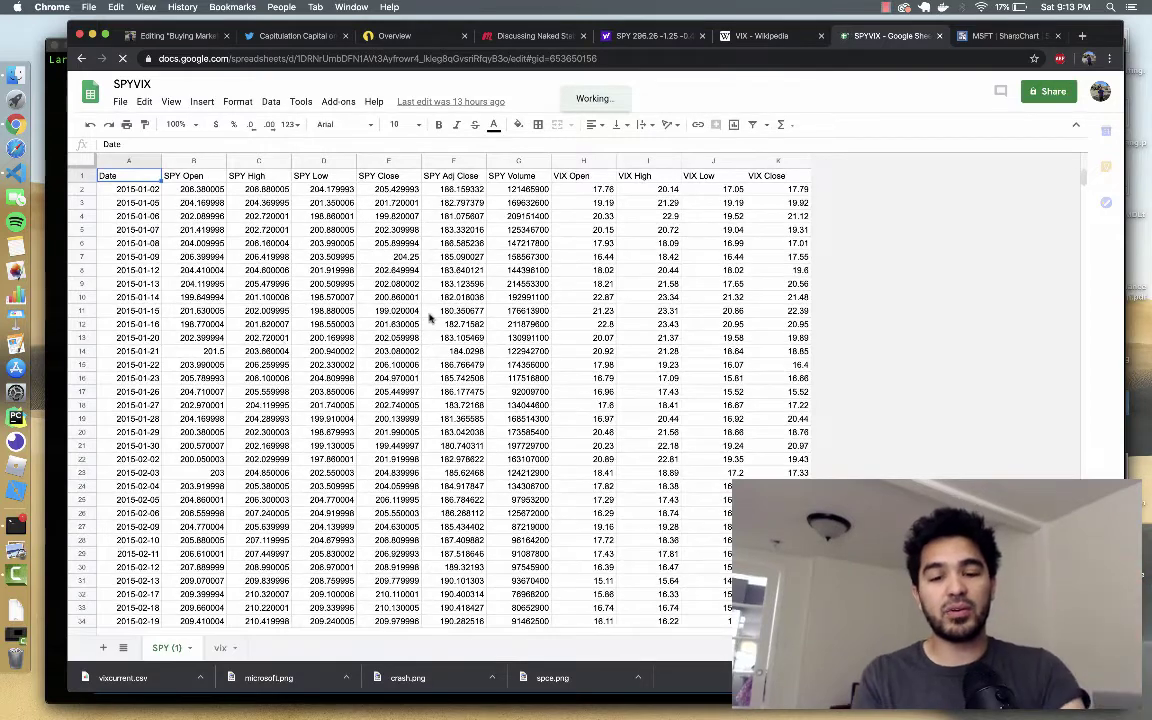
Step: Load the financehacks GitHub profile in a new tab, then return to the SPYVIX sheet
key(super+t)
text(github.com/financeh)
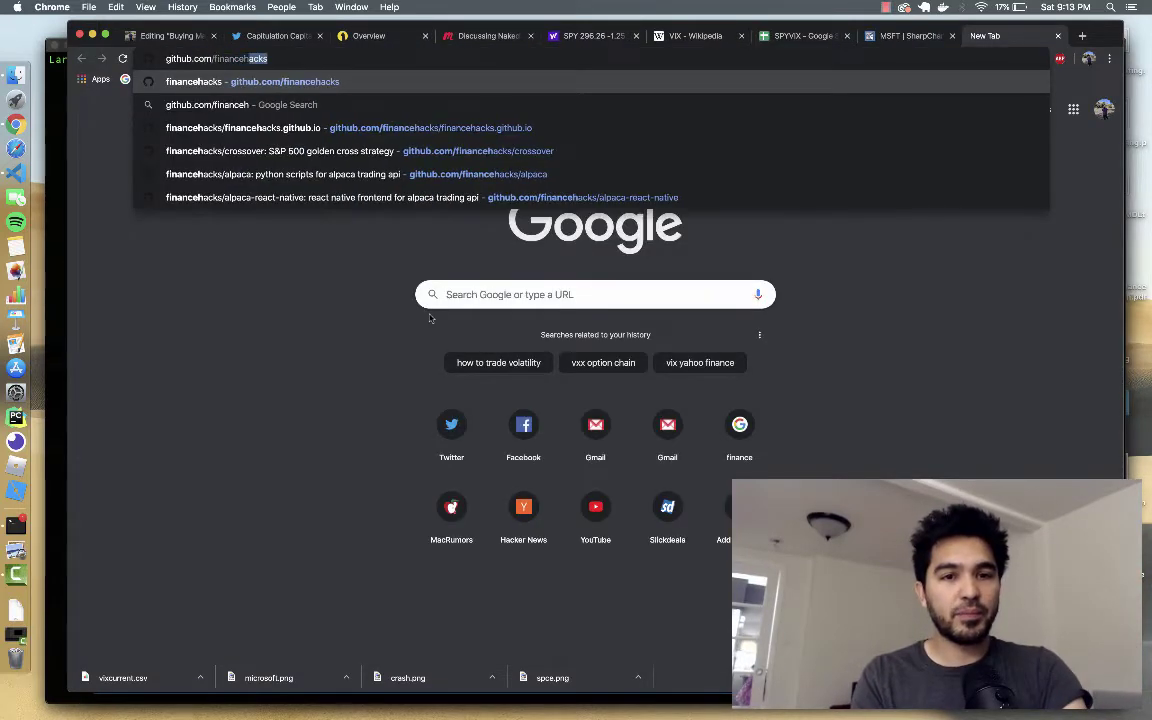
key(Return)
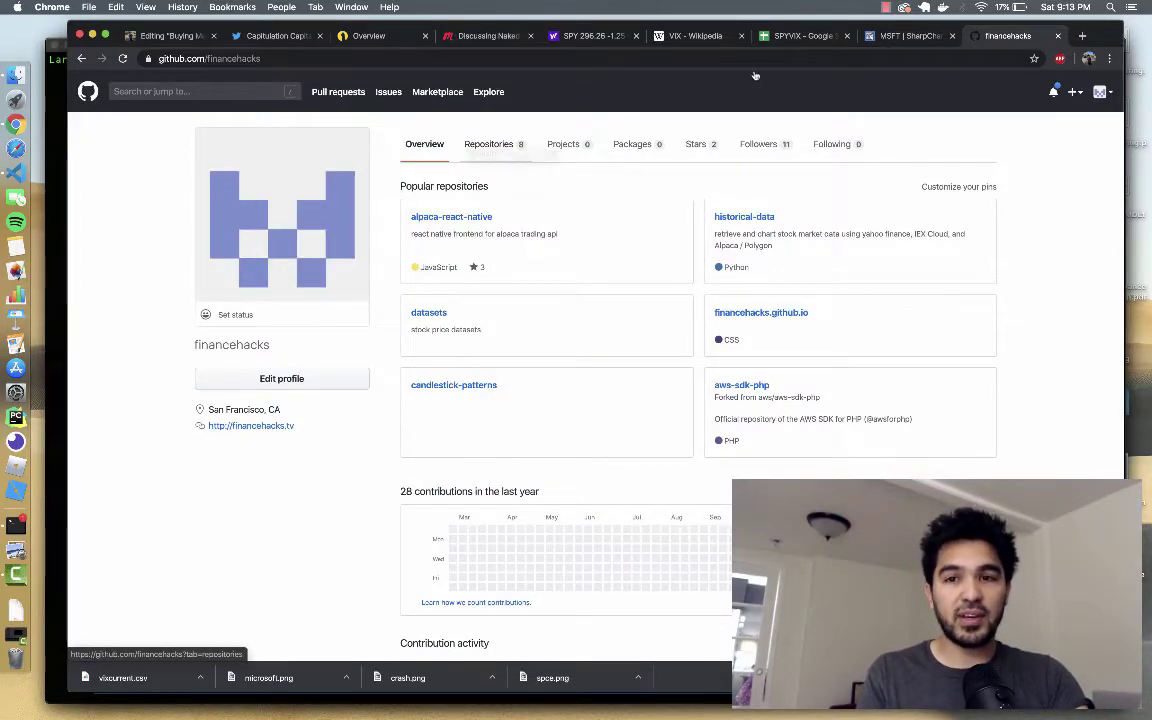
click(775, 37)
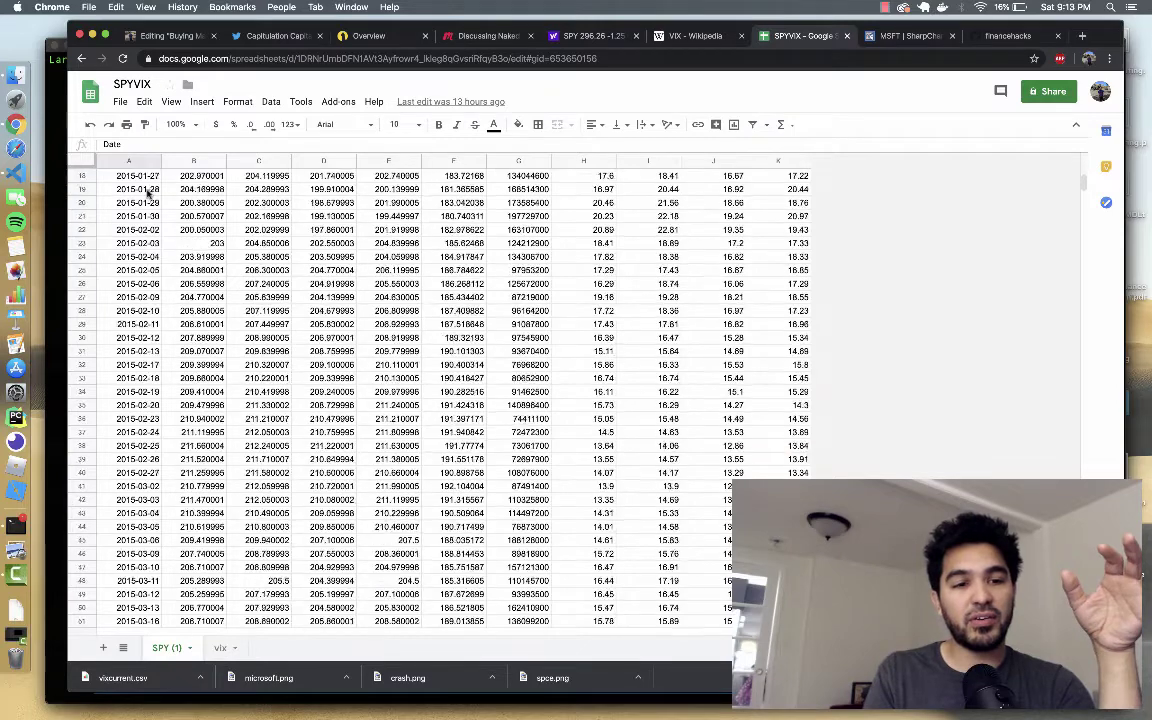
scroll(148, 188, up, 3)
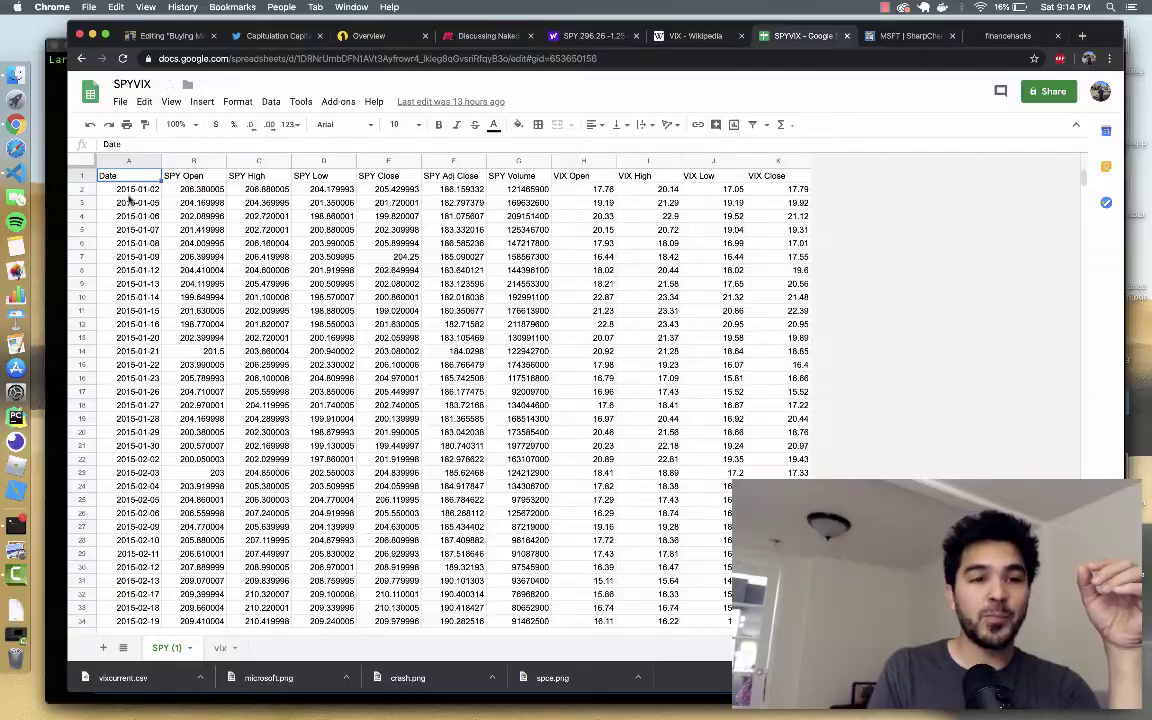
scroll(130, 200, down, 20)
scroll(130, 200, down, 20)
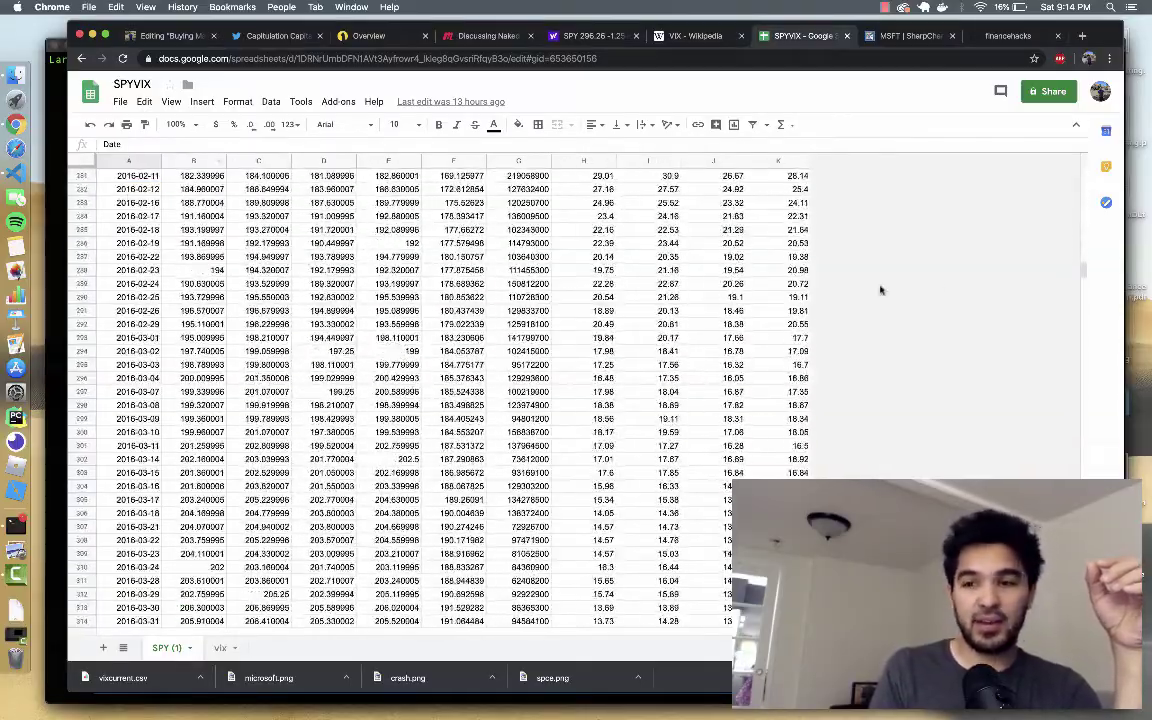
scroll(970, 250, down, 20)
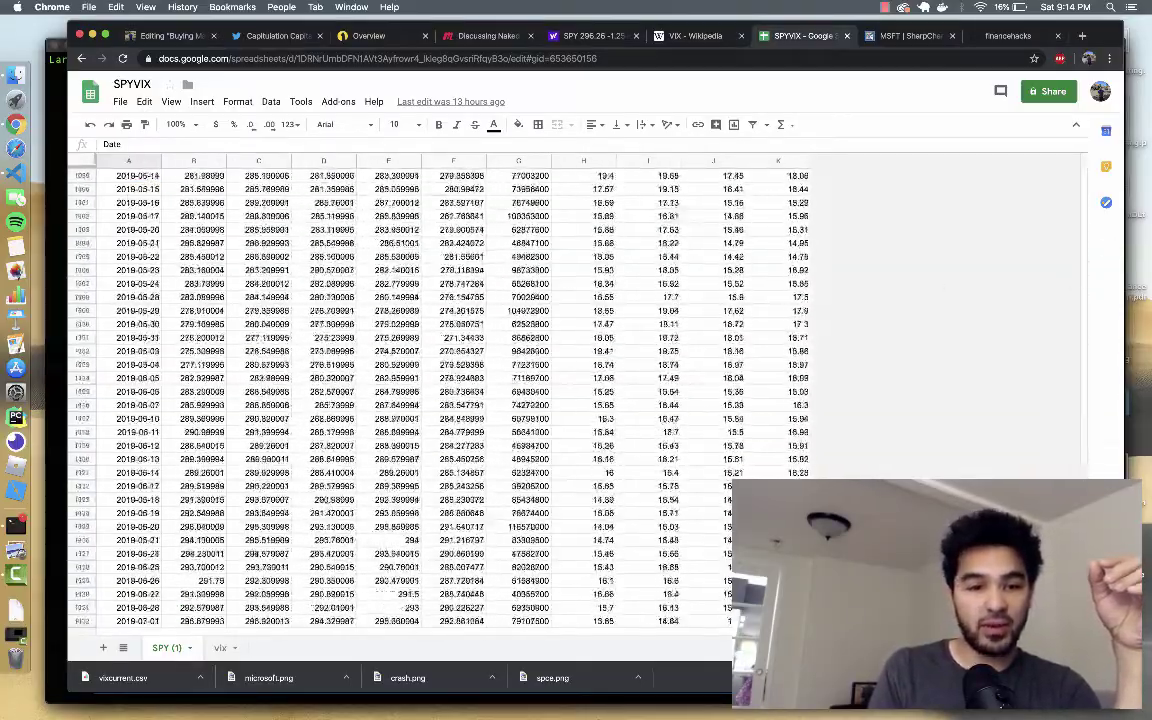
scroll(580, 390, down, 10)
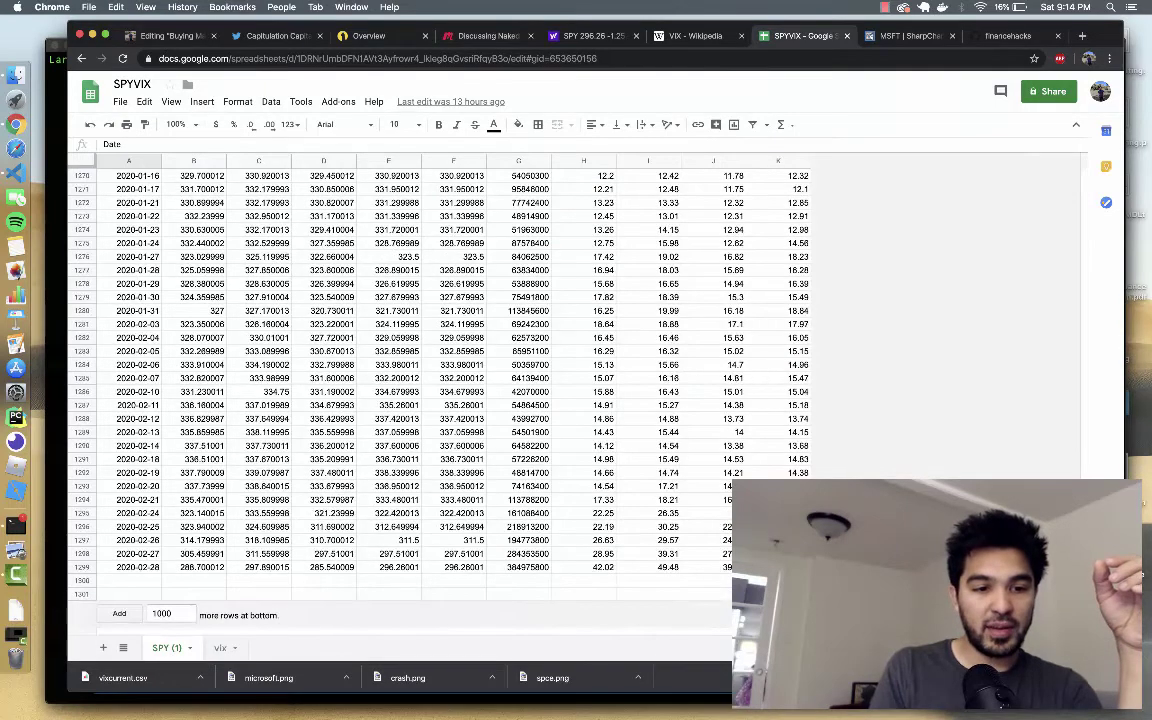
click(205, 567)
click(795, 446)
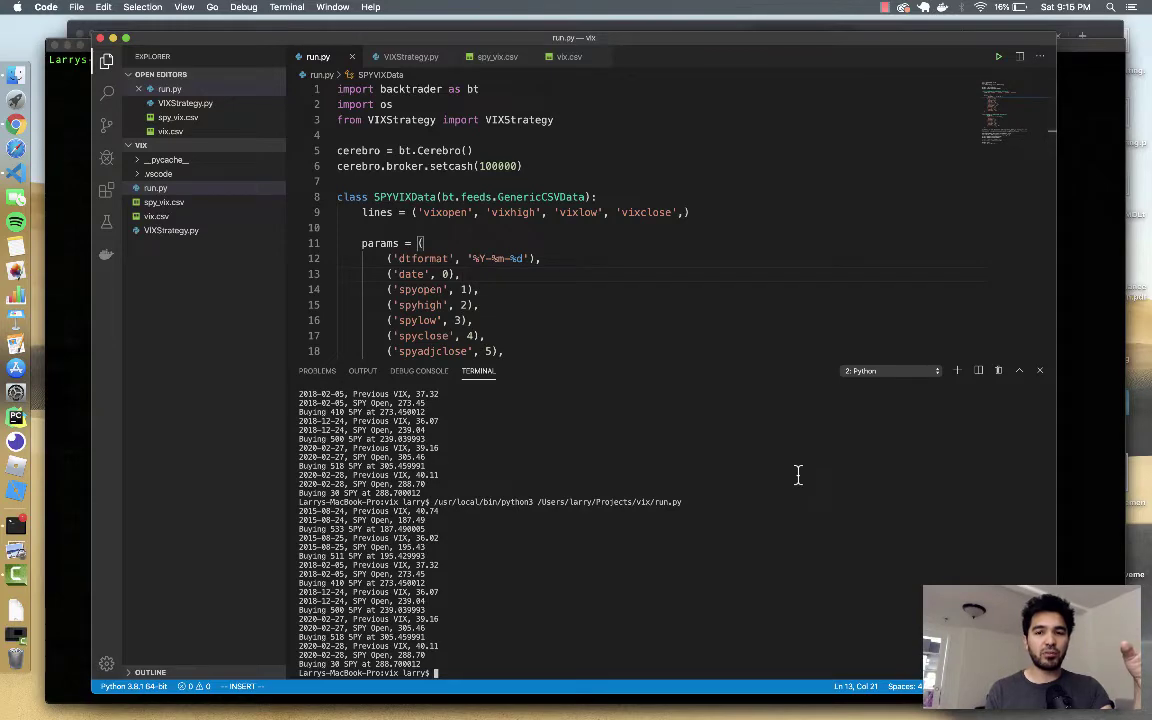
Step: Run run.py to plot SPY with buy/sell markers above a VIX panel
click(998, 57)
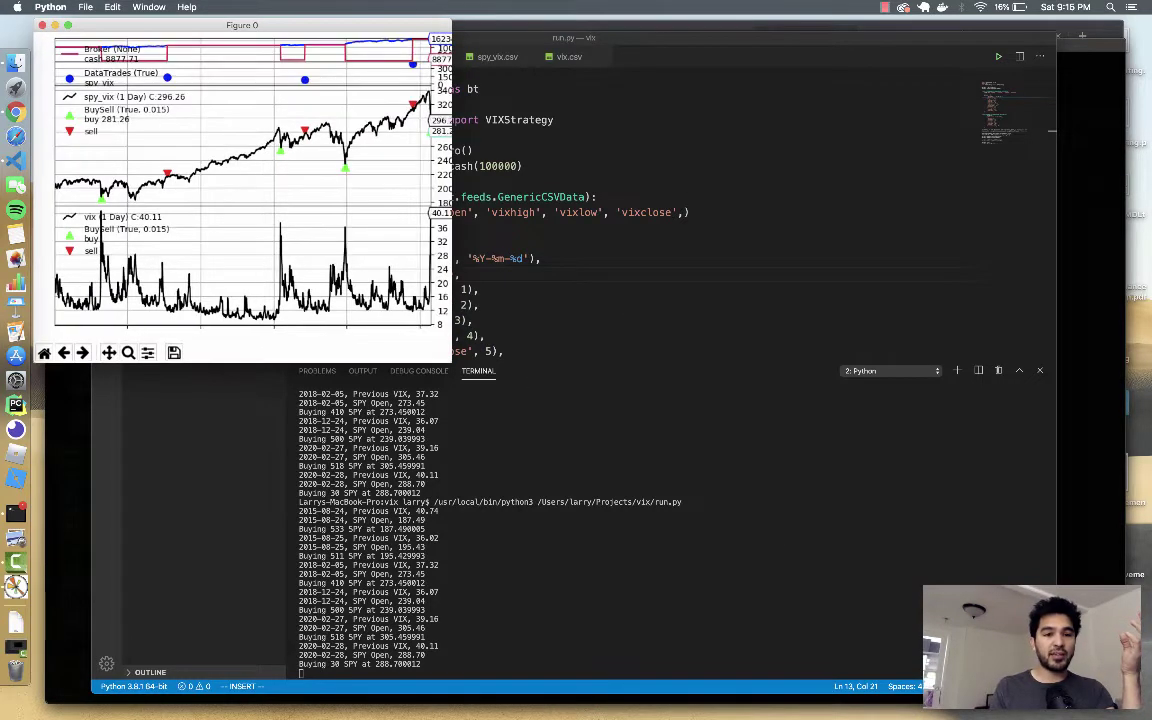
Step: Enlarge the Figure 0 backtest window to nearly full screen to show the SPY buy/sell markers
drag(444, 362, 1123, 713)
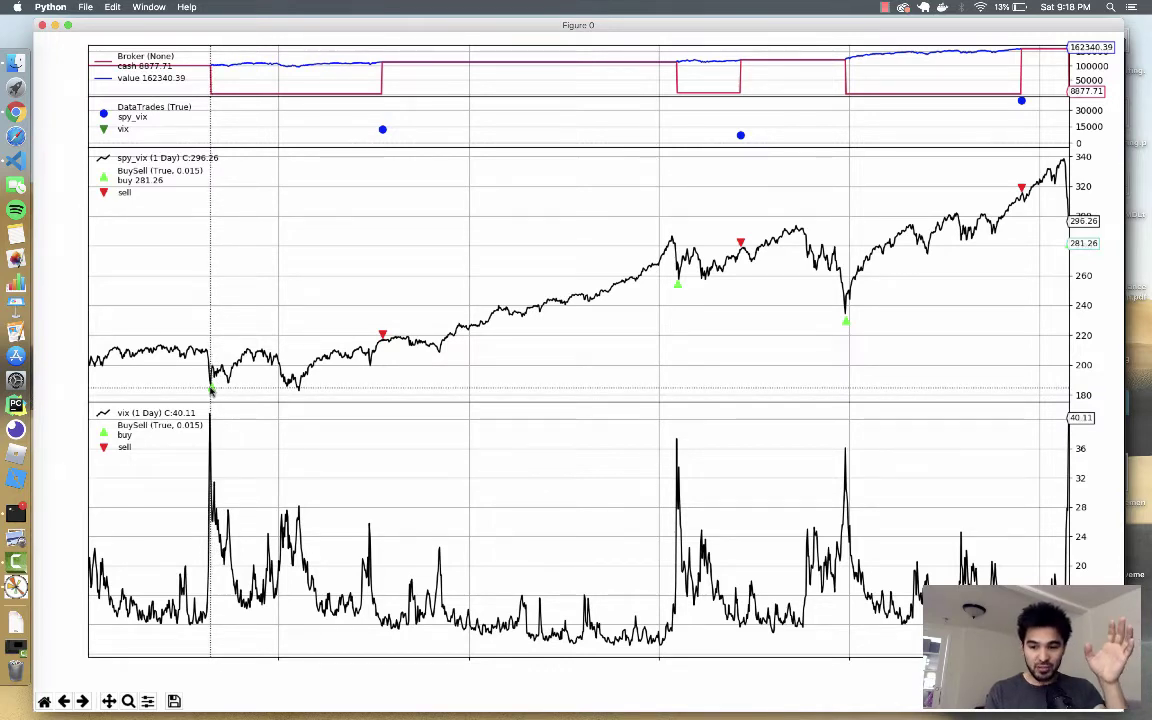
click(16, 111)
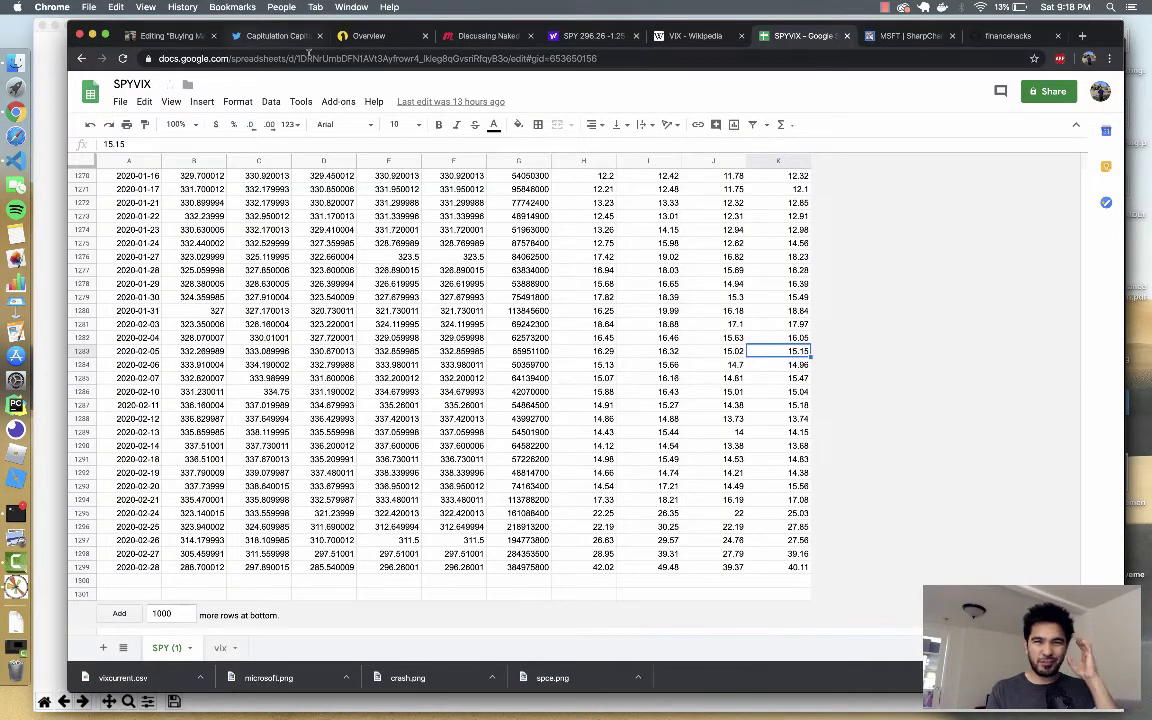
click(470, 36)
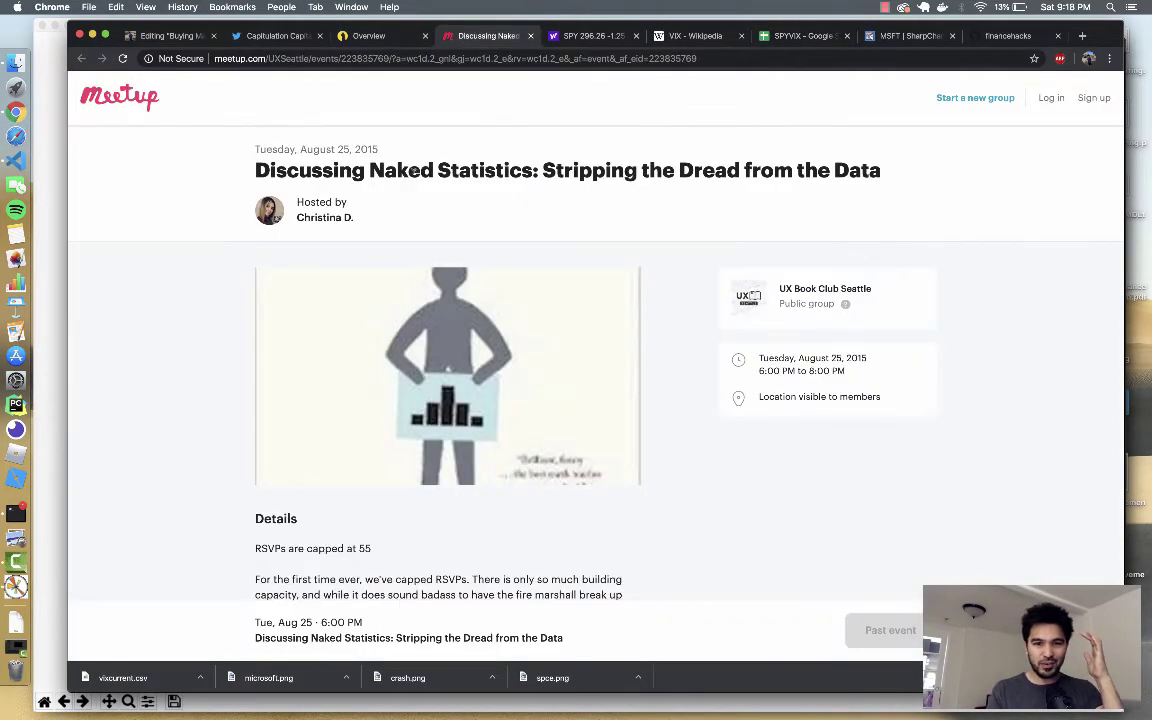
drag(300, 148, 404, 149)
click(404, 149)
triple_click(405, 150)
click(405, 150)
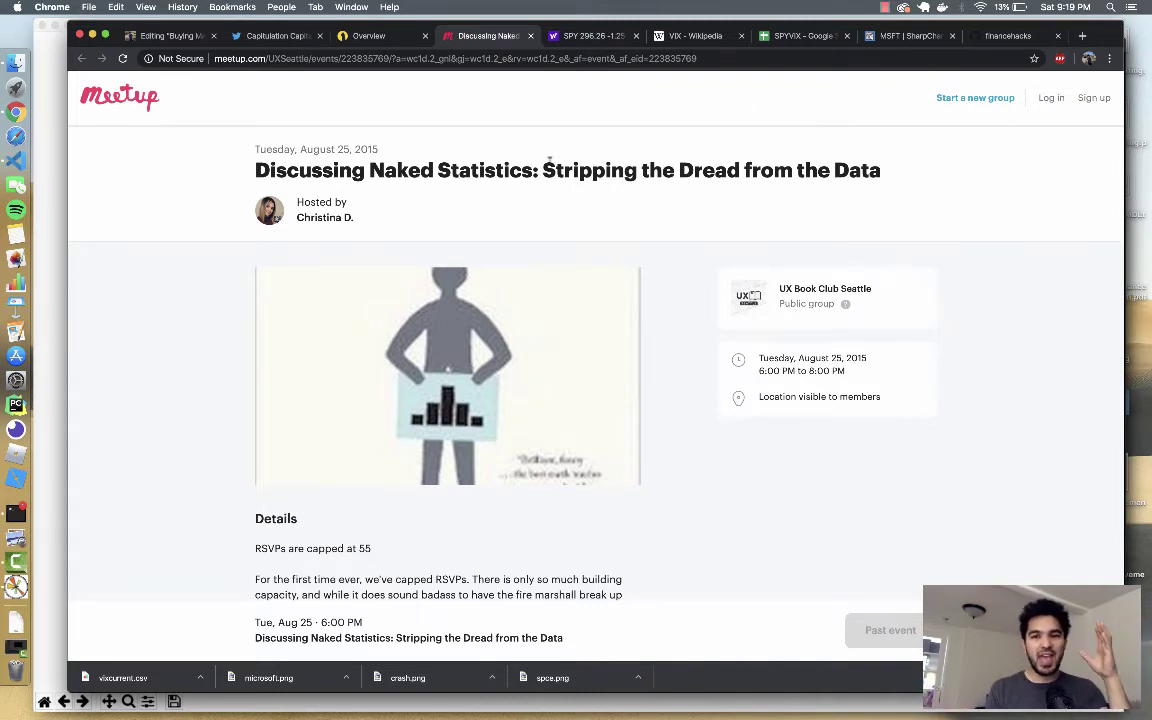
triple_click(349, 157)
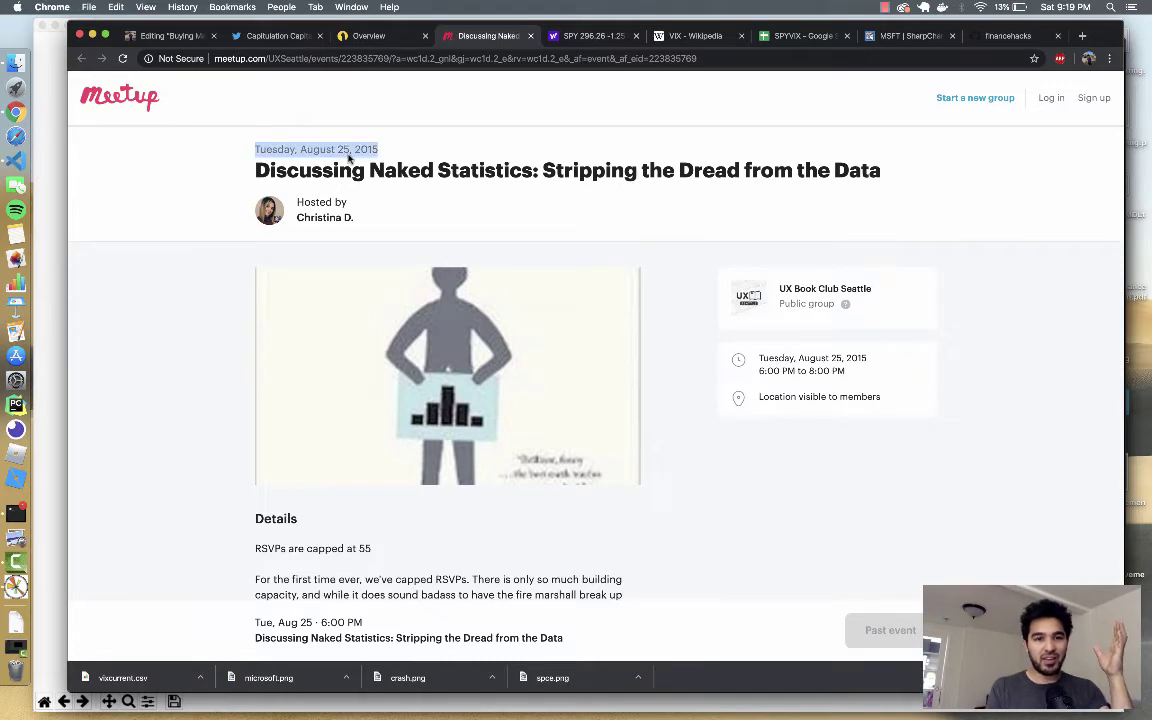
click(349, 157)
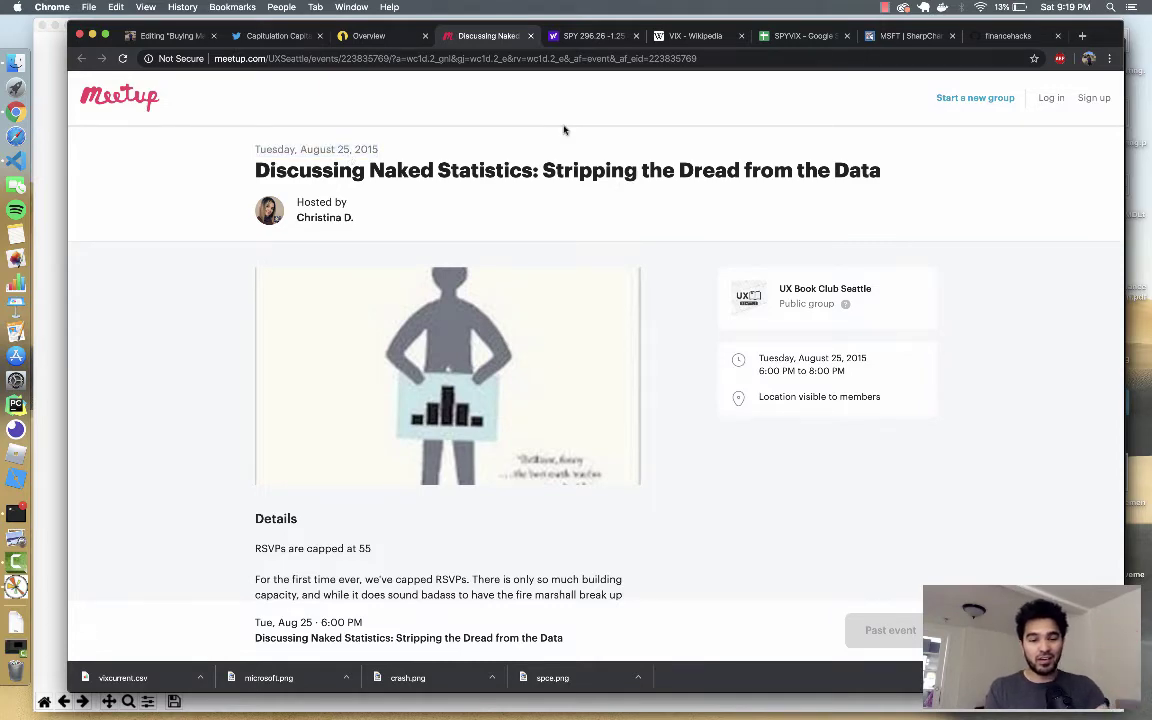
key(super+Tab)
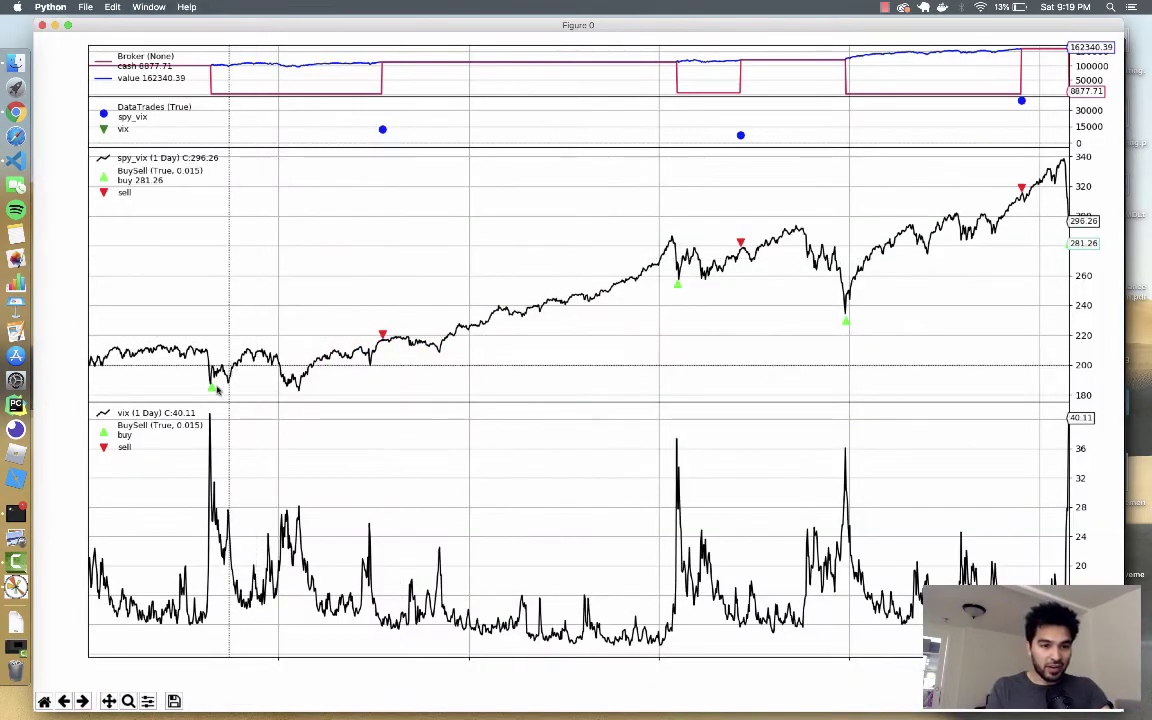